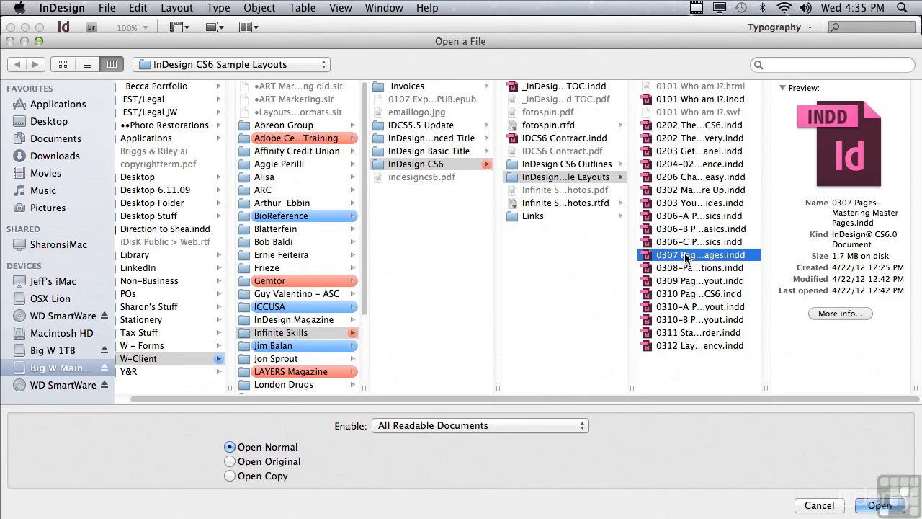
- Open the document 0307 Pages-Mastering Master Pages.indd from the InDesign CS6 Sample Layouts folder
{"action": "left_click", "coordinate": [686, 258]}
{"action": "left_click", "coordinate": [881, 506]}
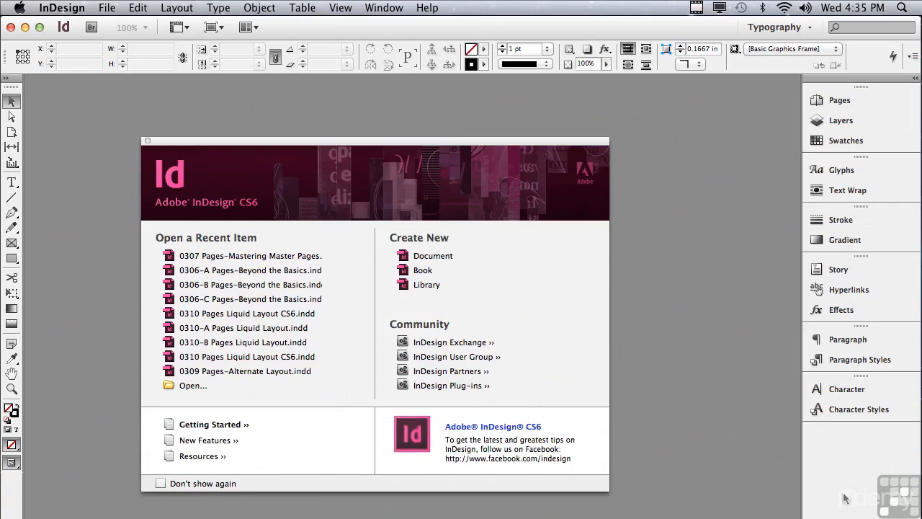
{"action": "scroll", "coordinate": [618, 514], "scroll_direction": "right", "scroll_amount": 3}
{"action": "left_click_drag", "start_coordinate": [618, 513], "coordinate": [640, 514]}
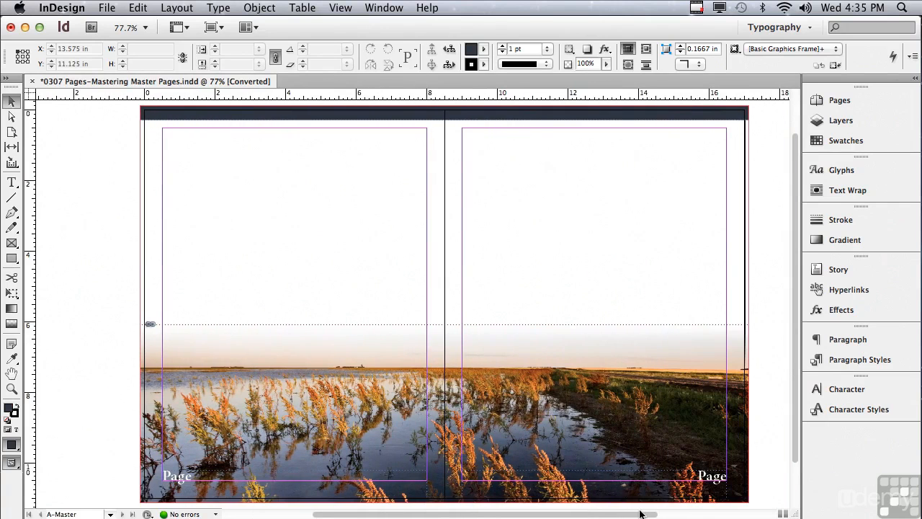
- Show the document's page thumbnails and bring up the A-Master spread for editing
{"action": "left_click", "coordinate": [836, 101]}
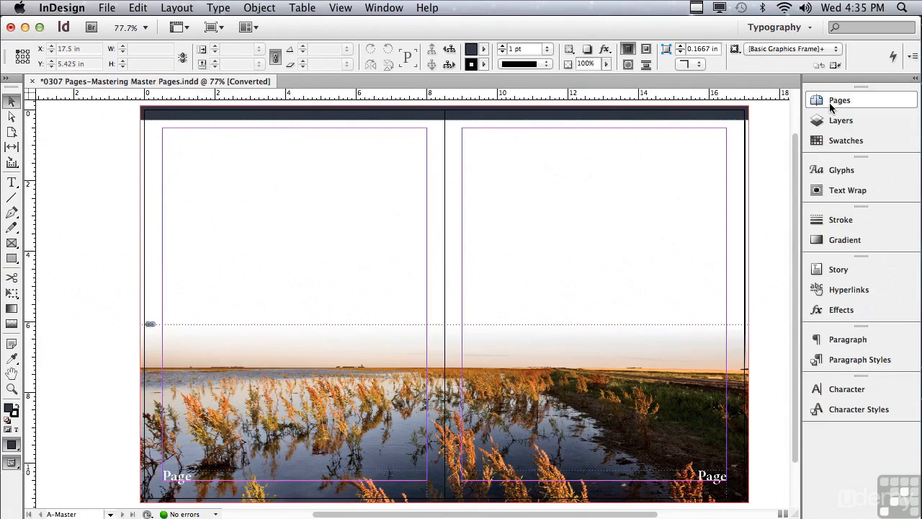
{"action": "left_click_drag", "start_coordinate": [573, 514], "coordinate": [617, 514]}
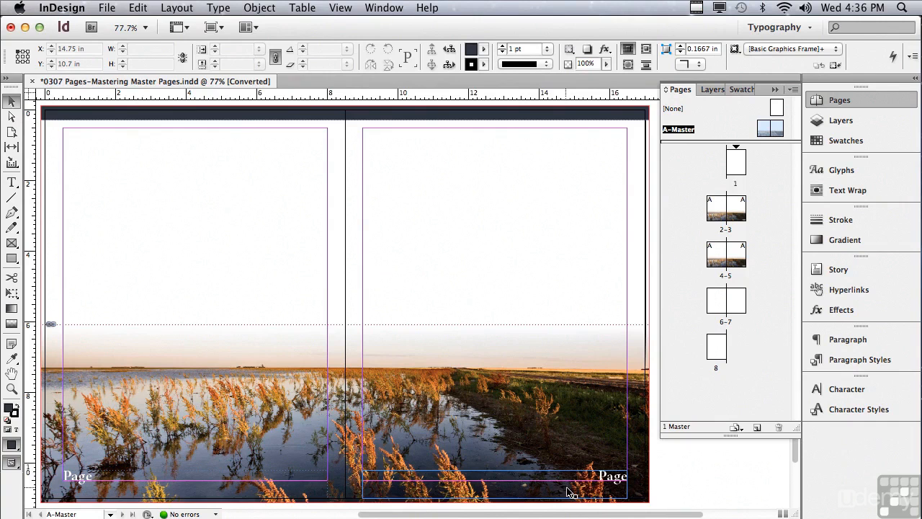
{"action": "double_click", "coordinate": [670, 131]}
{"action": "scroll", "coordinate": [288, 462], "scroll_direction": "left", "scroll_amount": 5}
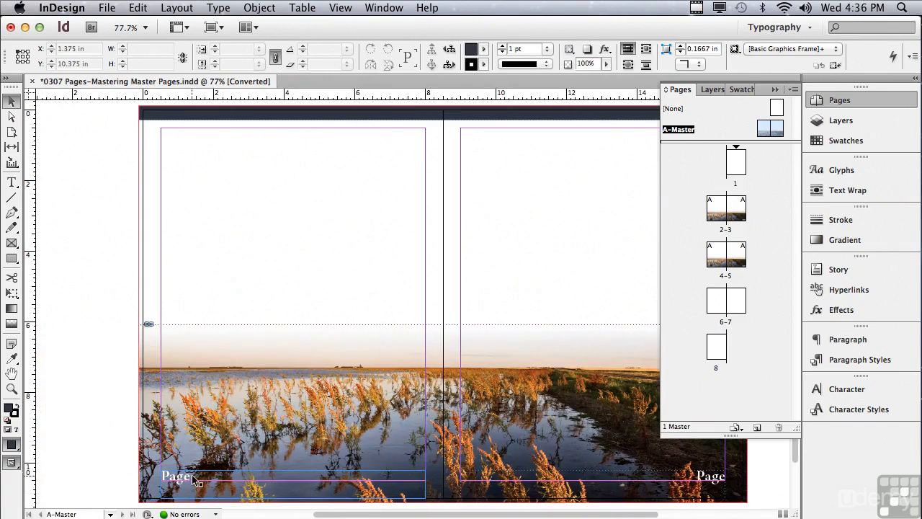
- Insert a Current Page Number marker after the word "Page" in the footer of A-Master's left page
{"action": "double_click", "coordinate": [195, 482]}
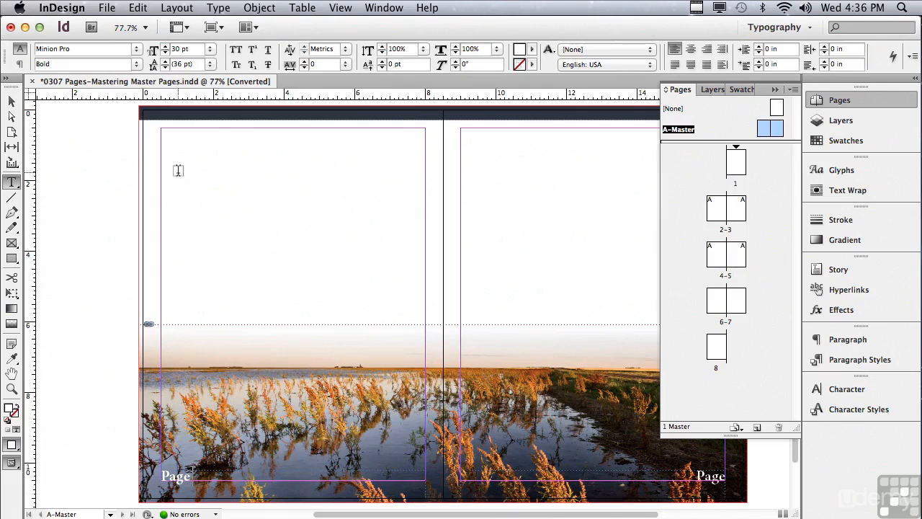
{"action": "left_click", "coordinate": [227, 10]}
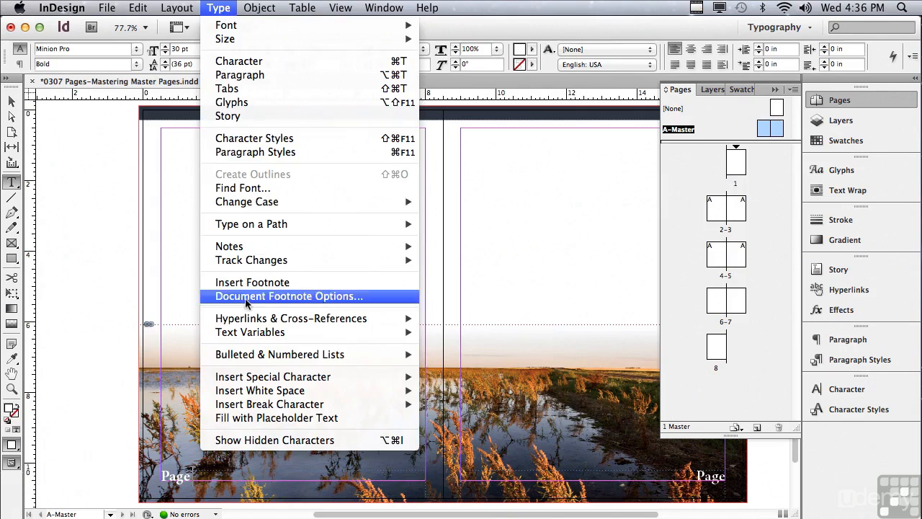
{"action": "mouse_move", "coordinate": [254, 384]}
{"action": "mouse_move", "coordinate": [444, 394]}
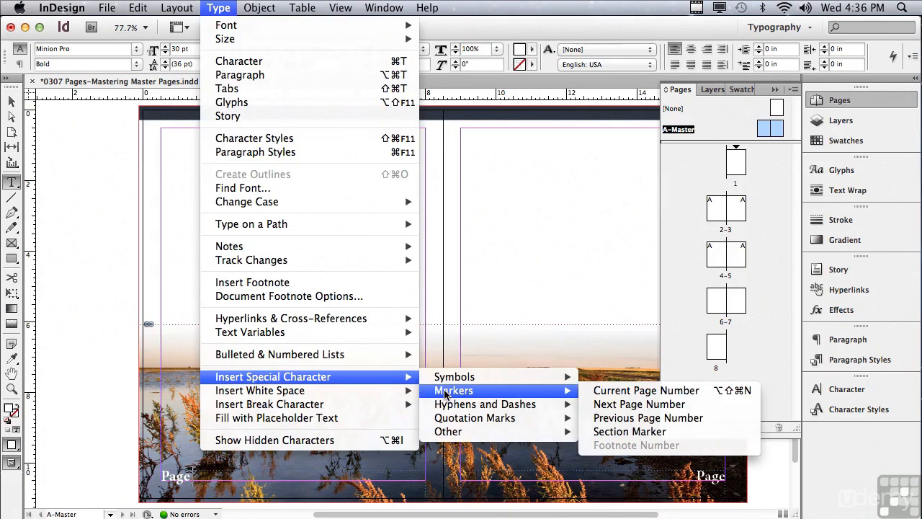
{"action": "left_click", "coordinate": [622, 391]}
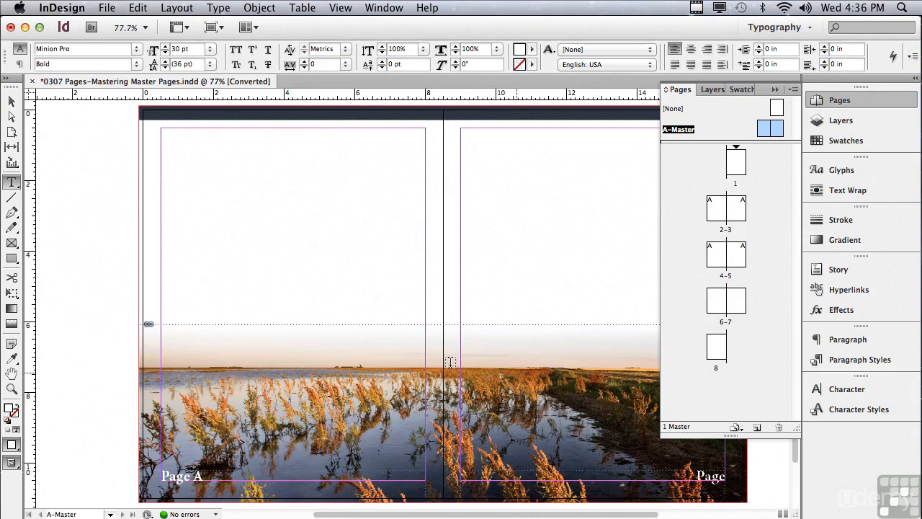
- Zoom in on the left page's footer and check the page numbering on pages 2 and 4
{"action": "left_click", "coordinate": [12, 388]}
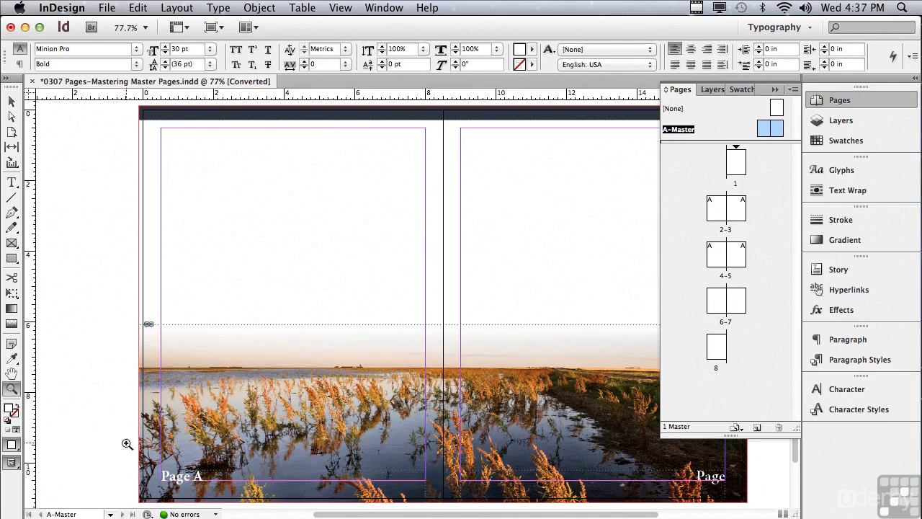
{"action": "left_click_drag", "start_coordinate": [124, 432], "coordinate": [260, 494]}
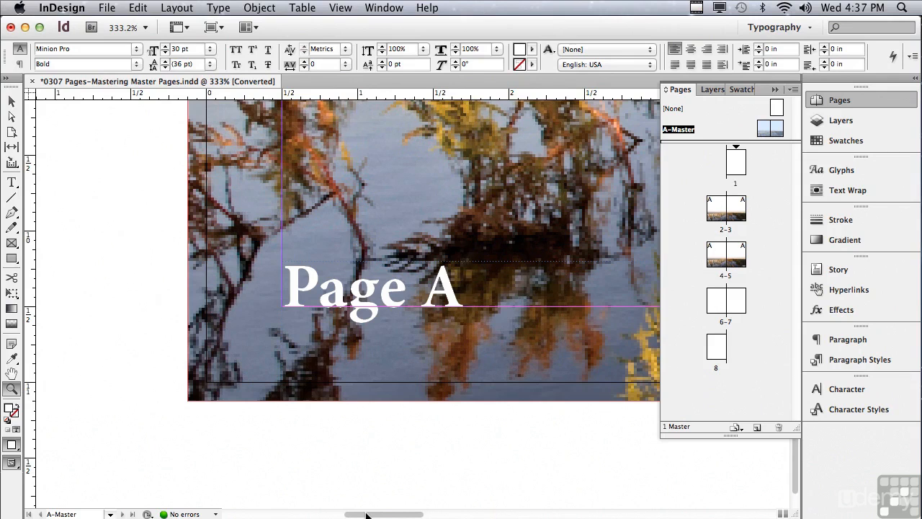
{"action": "double_click", "coordinate": [717, 214]}
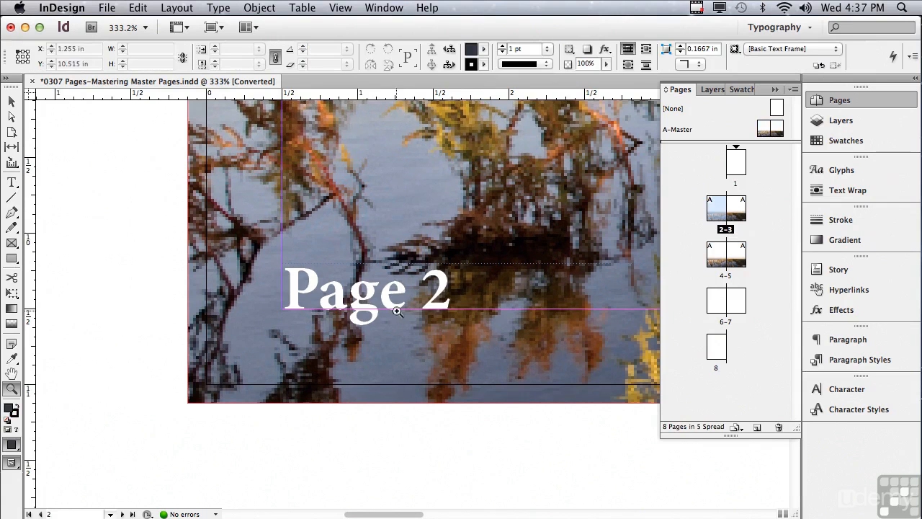
{"action": "double_click", "coordinate": [710, 259]}
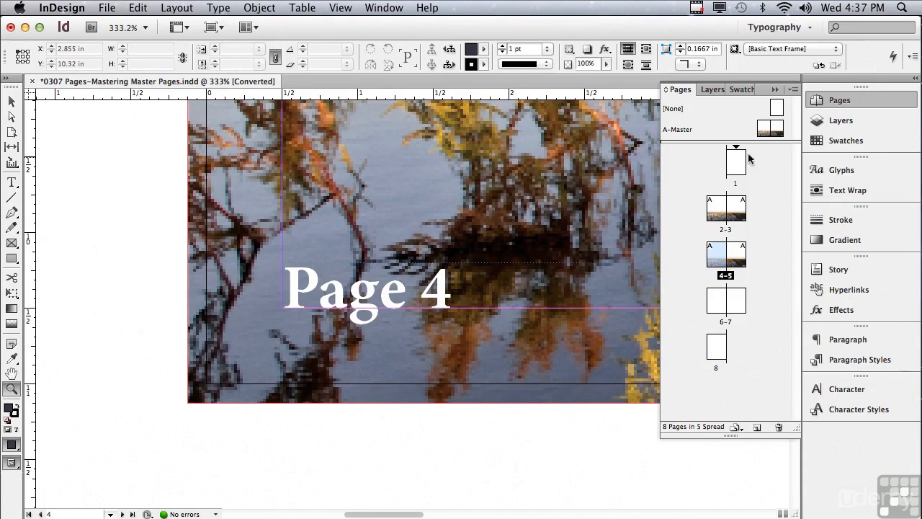
- Insert a Current Page Number marker after the word "Page" in the footer of A-Master's right page
{"action": "double_click", "coordinate": [762, 130]}
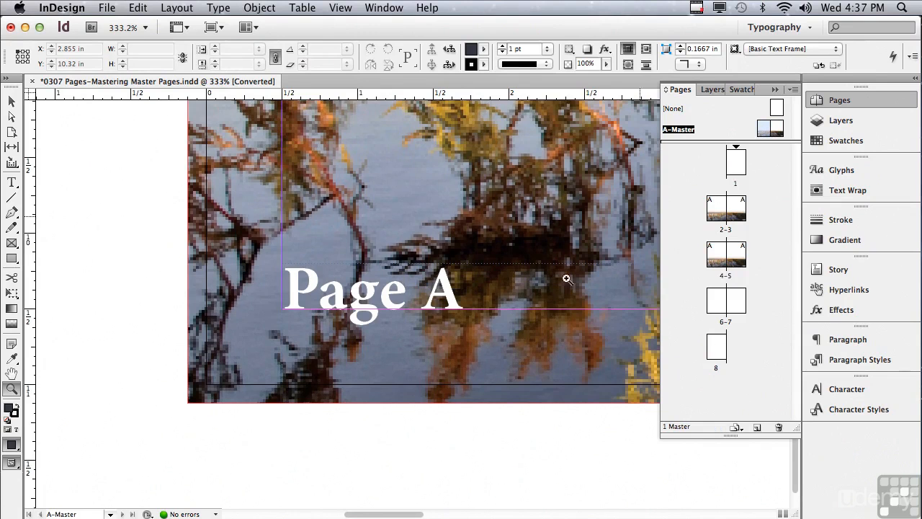
{"action": "left_click_drag", "start_coordinate": [380, 514], "coordinate": [613, 488]}
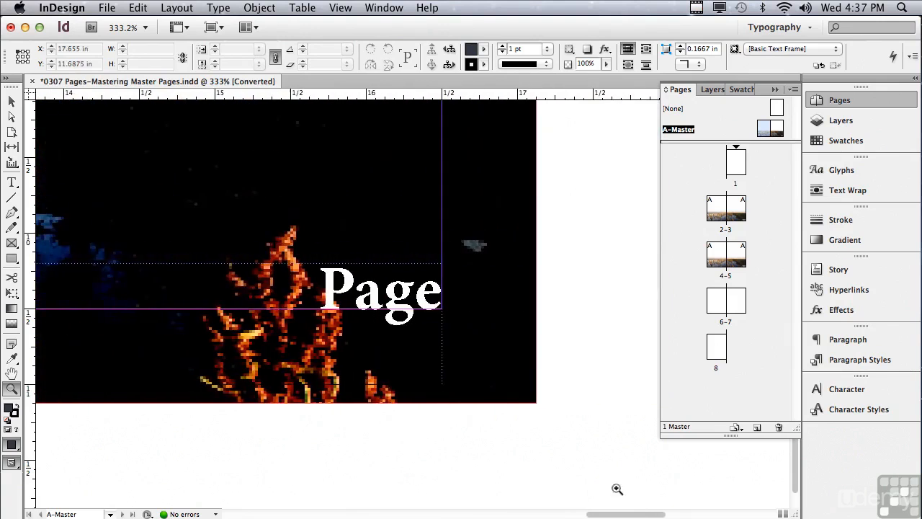
{"action": "left_click", "coordinate": [7, 184]}
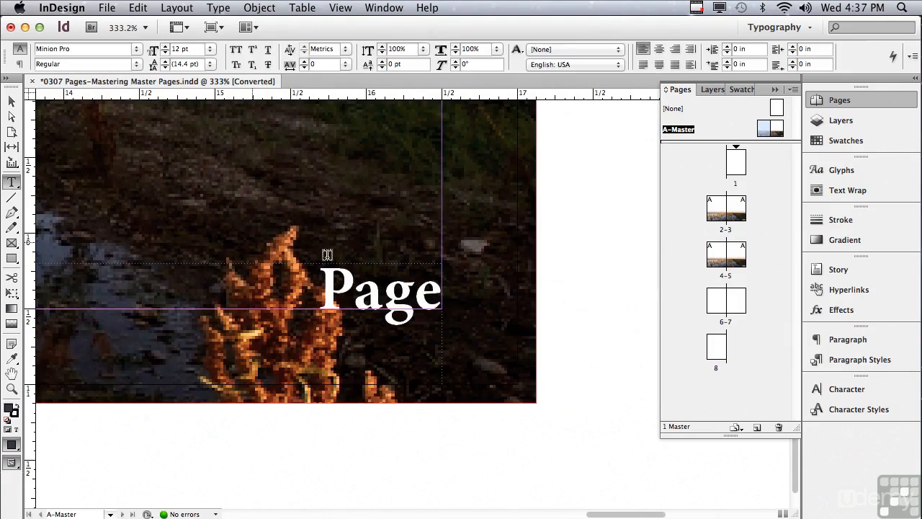
{"action": "left_click", "coordinate": [440, 301]}
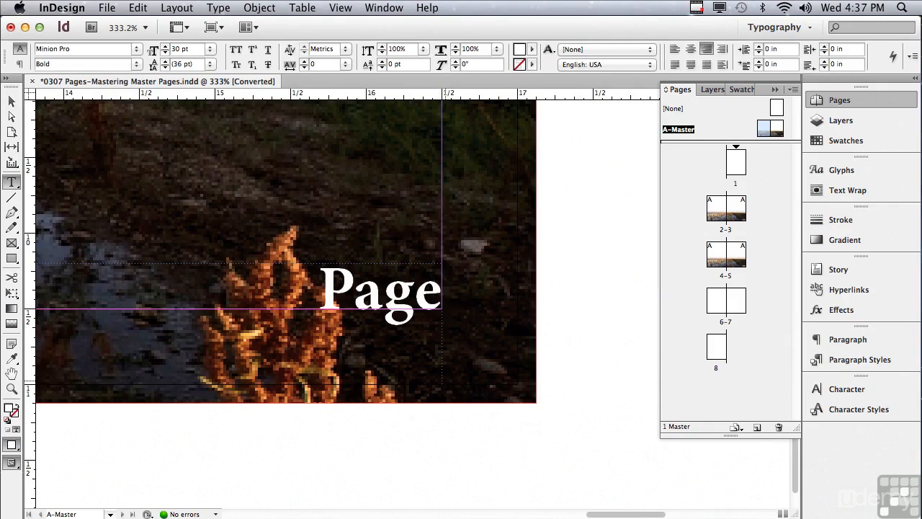
{"action": "left_click", "coordinate": [217, 7]}
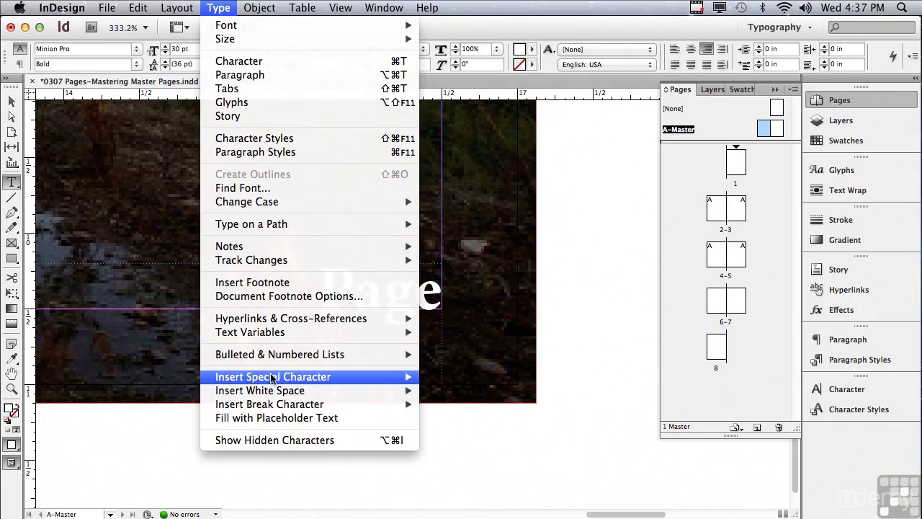
{"action": "mouse_move", "coordinate": [272, 378]}
{"action": "mouse_move", "coordinate": [462, 394]}
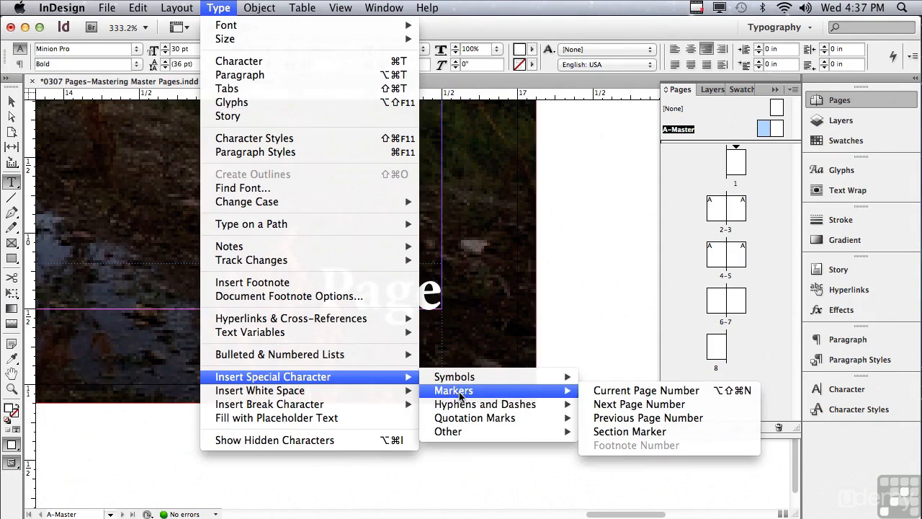
{"action": "left_click", "coordinate": [617, 392]}
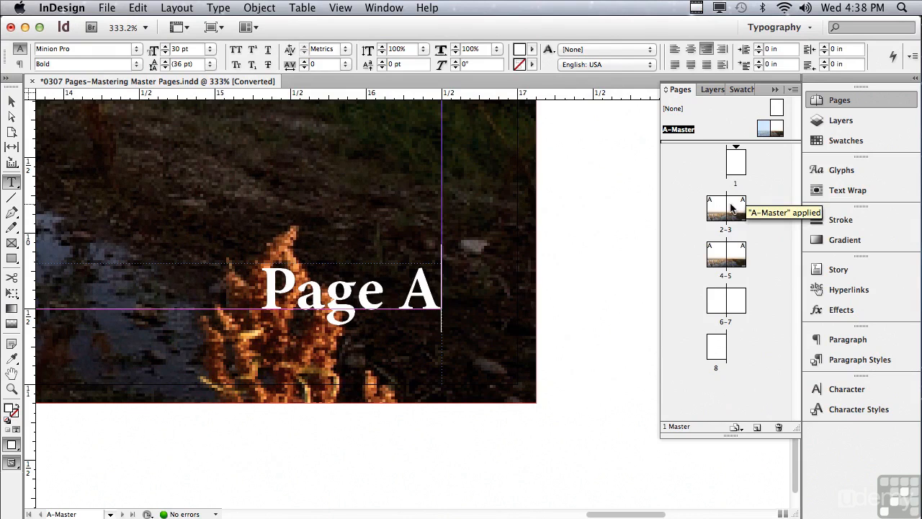
- Check the footer page numbering on pages 3 and 5, and return to the A-Master spread
{"action": "double_click", "coordinate": [730, 216]}
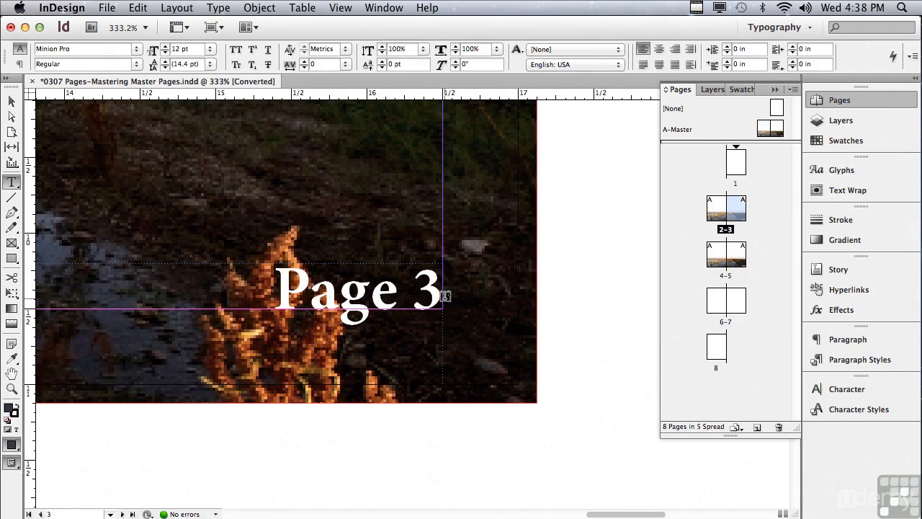
{"action": "double_click", "coordinate": [734, 253]}
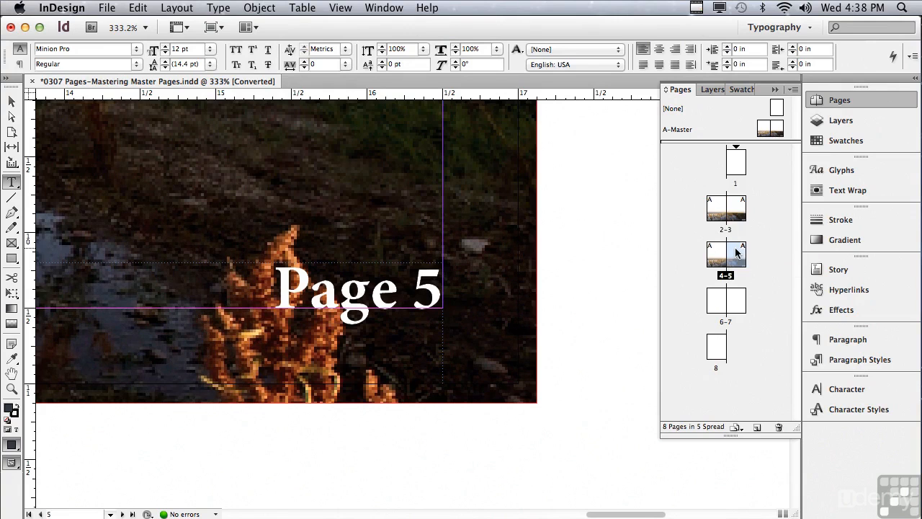
{"action": "double_click", "coordinate": [677, 129]}
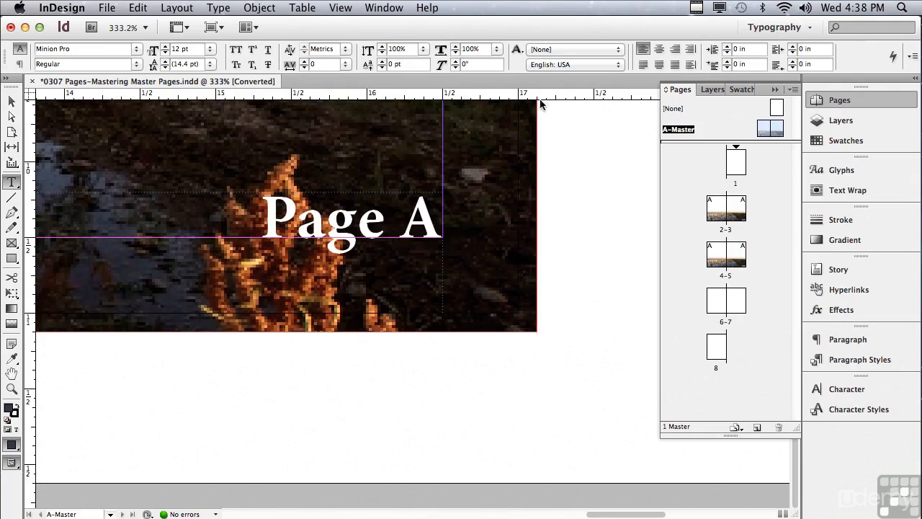
- Extend the dark bar across the top of the A-Master spread downward to a height of 0.65 in
{"action": "left_click", "coordinate": [333, 9]}
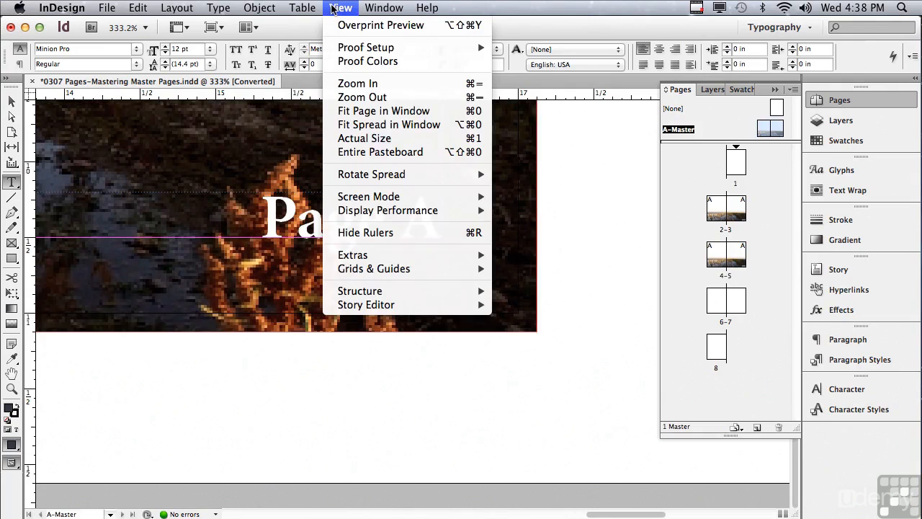
{"action": "left_click", "coordinate": [343, 128]}
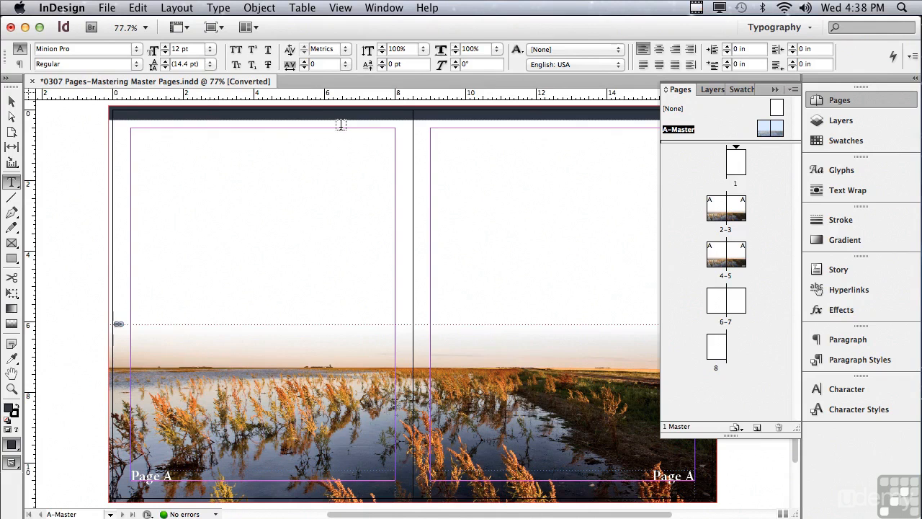
{"action": "left_click", "coordinate": [11, 101]}
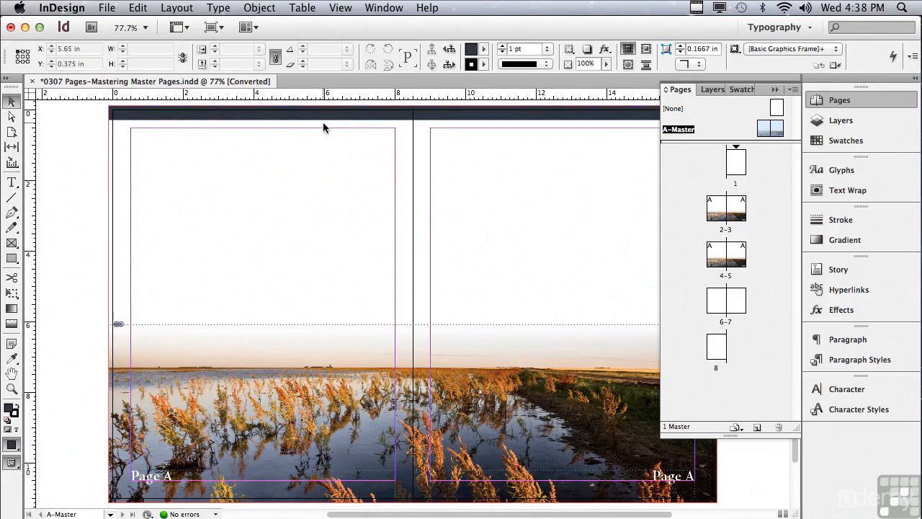
{"action": "left_click", "coordinate": [387, 120]}
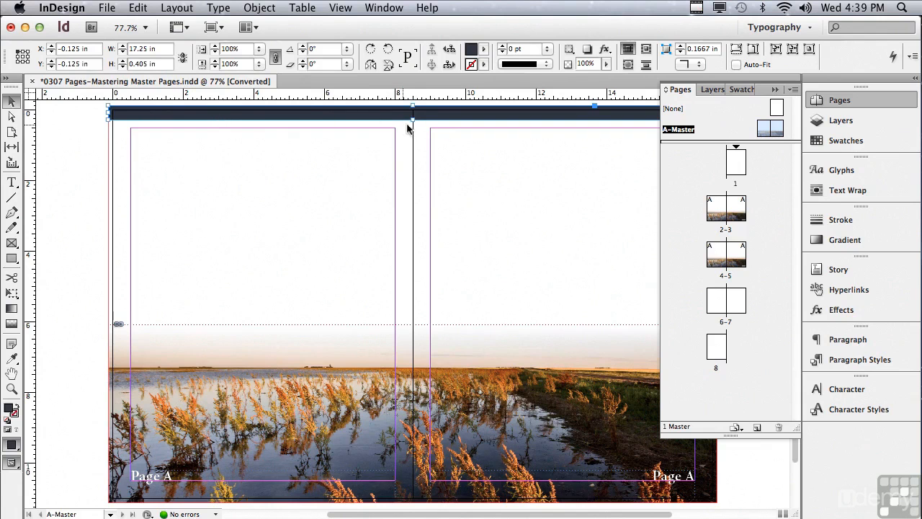
{"action": "left_click_drag", "start_coordinate": [413, 120], "coordinate": [412, 128]}
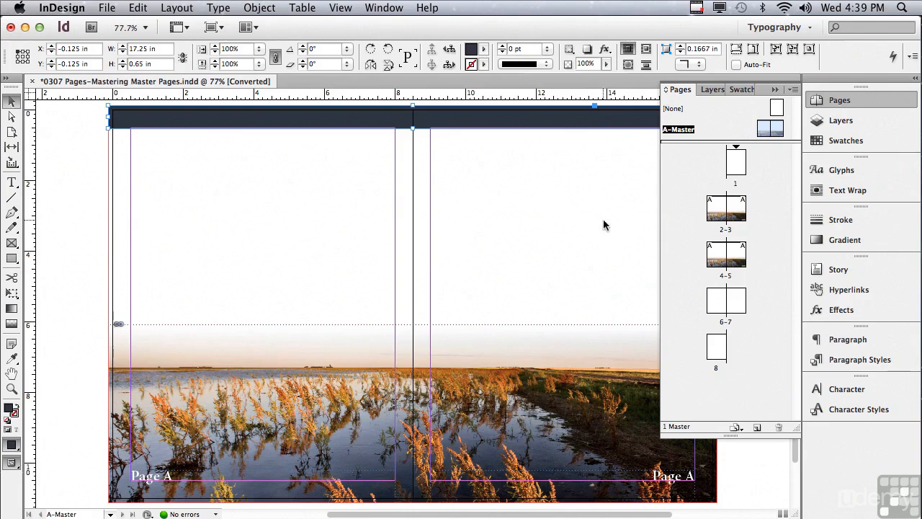
- Start creating a new master spread, keeping B as its prefix
{"action": "left_click", "coordinate": [792, 90]}
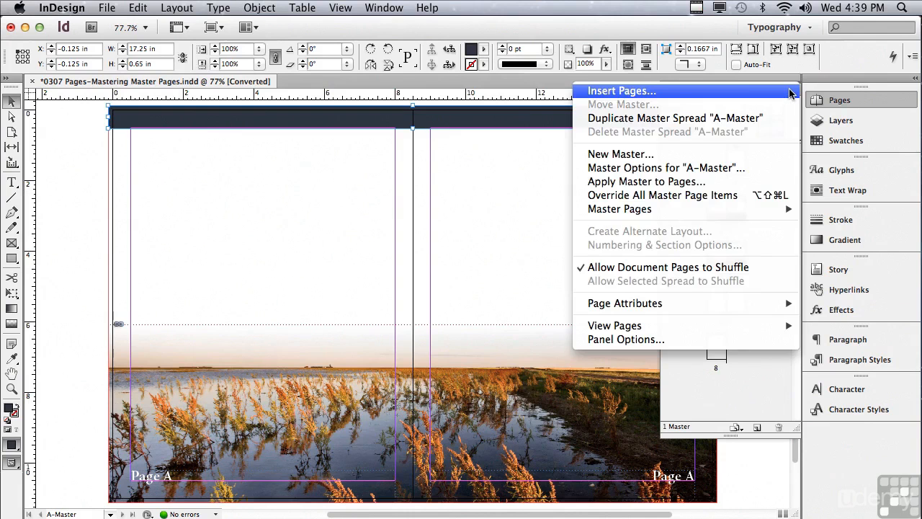
{"action": "left_click", "coordinate": [753, 154]}
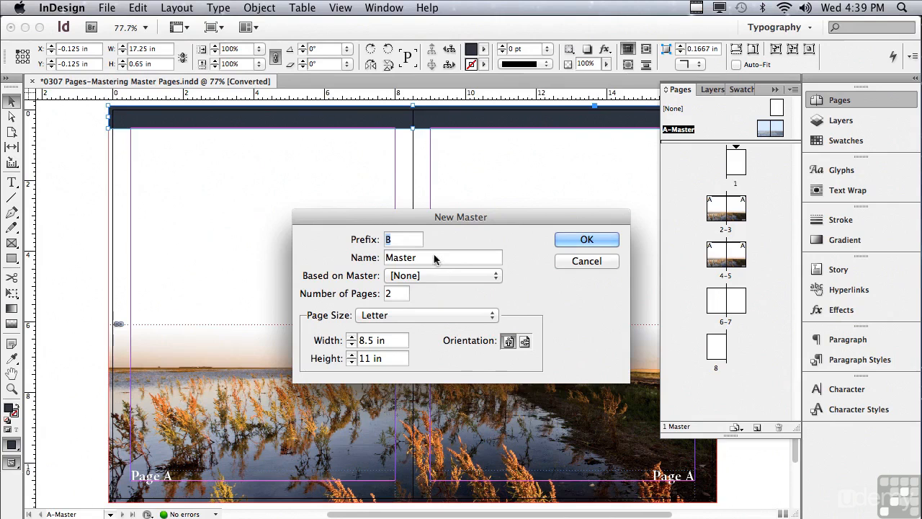
{"action": "key", "text": "Tab"}
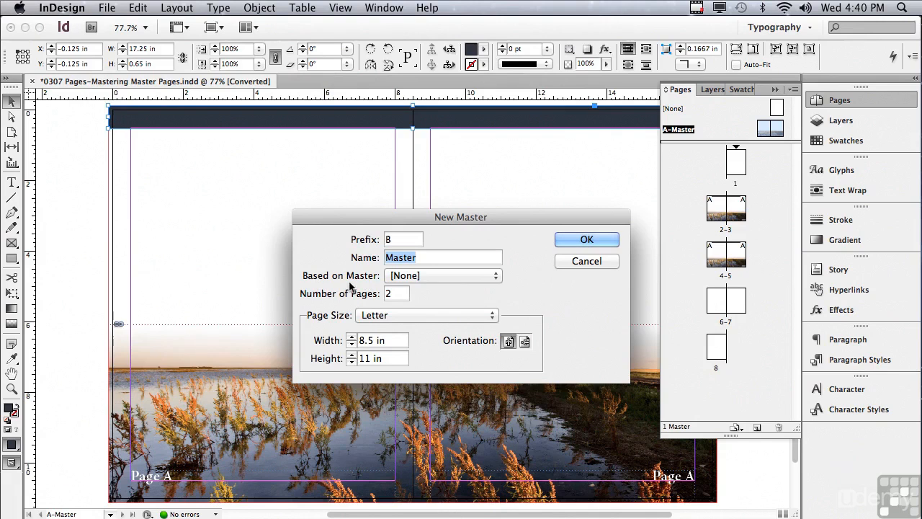
- Try basing the new master on A-Master, and set its base back to [None]
{"action": "left_click", "coordinate": [424, 277]}
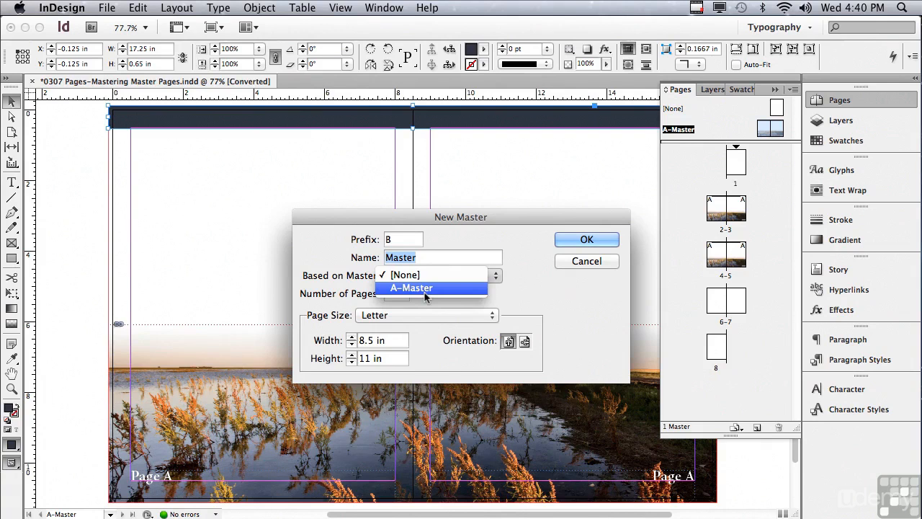
{"action": "left_click", "coordinate": [423, 288]}
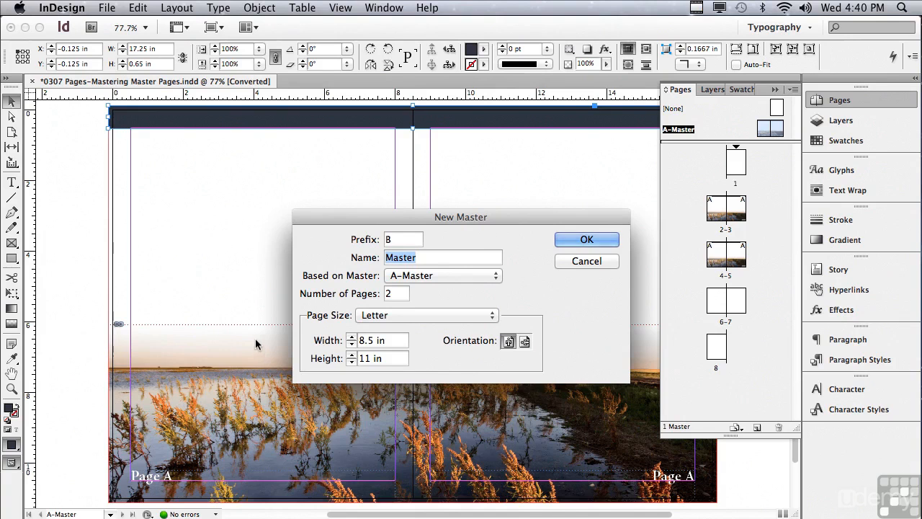
{"action": "left_click", "coordinate": [393, 283]}
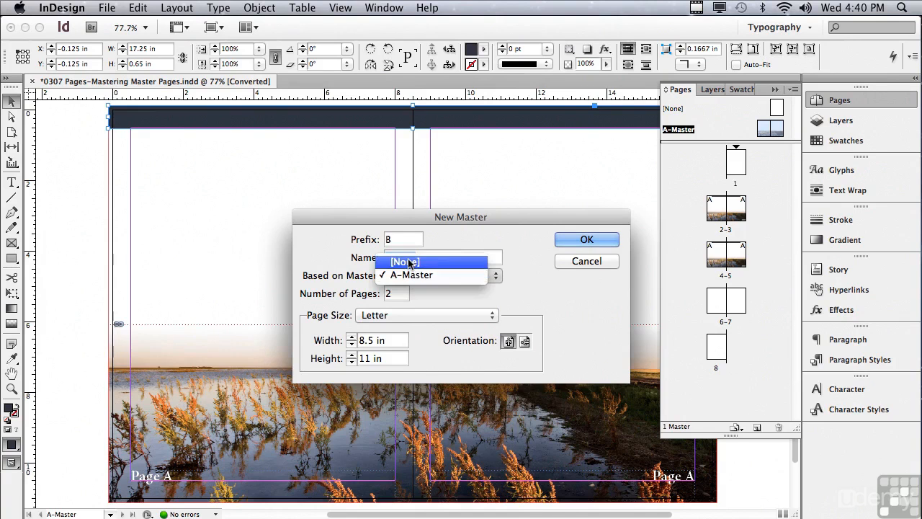
{"action": "left_click", "coordinate": [407, 262]}
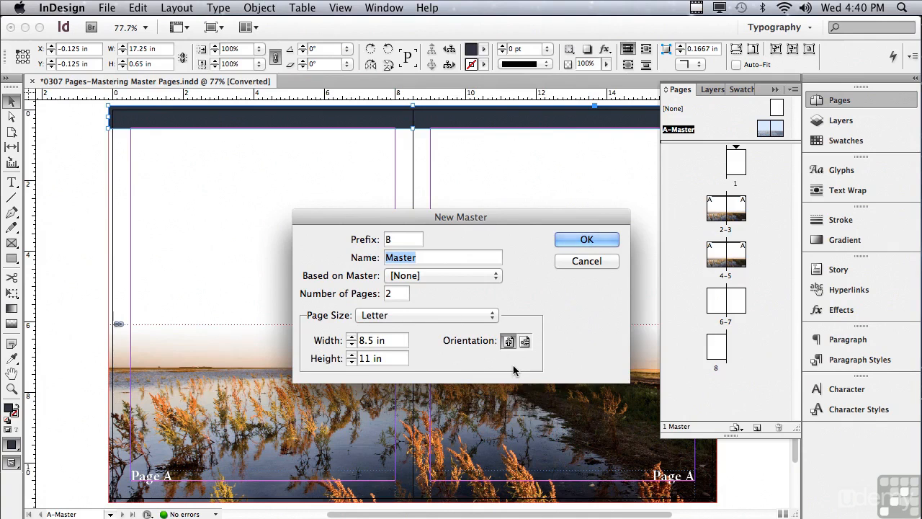
- Create the two-page, Letter-size B-Master spread with [None] as its base
{"action": "left_click", "coordinate": [584, 244]}
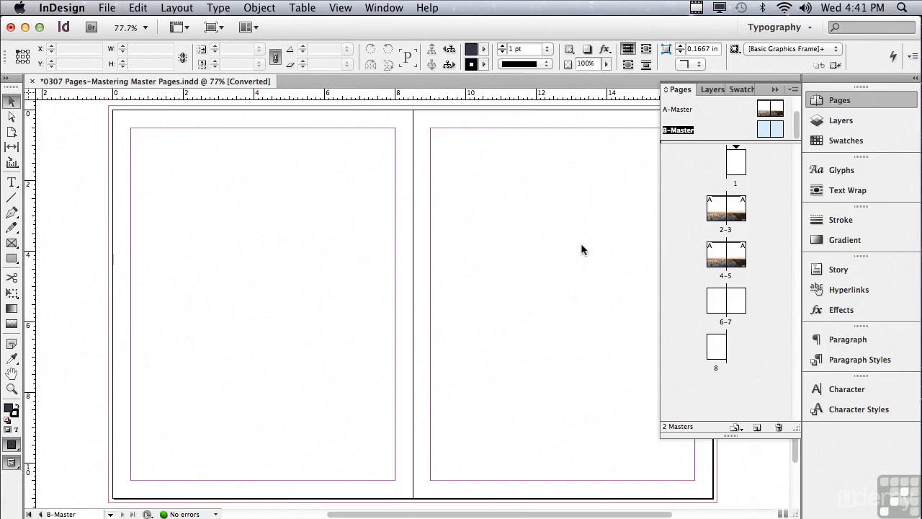
- Copy both page-number frames and the dark top bar from the A-Master spread
{"action": "double_click", "coordinate": [679, 112]}
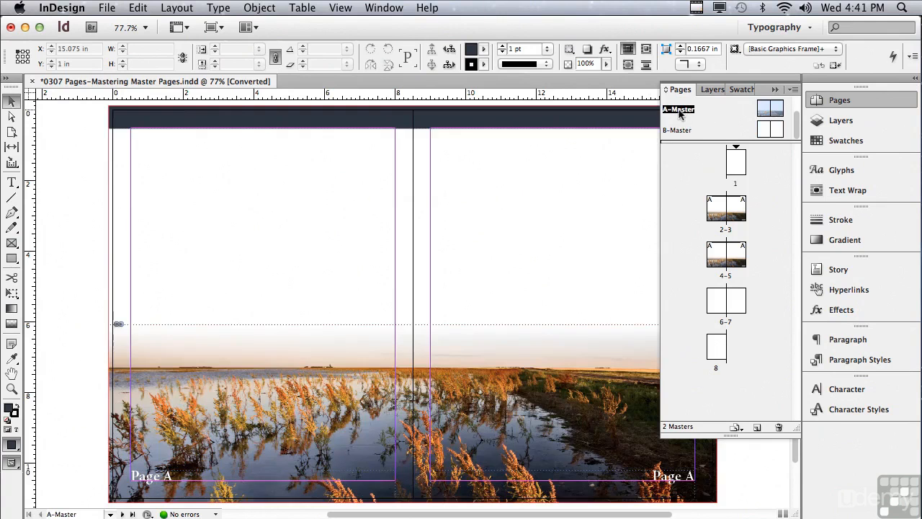
{"action": "left_click", "coordinate": [263, 402]}
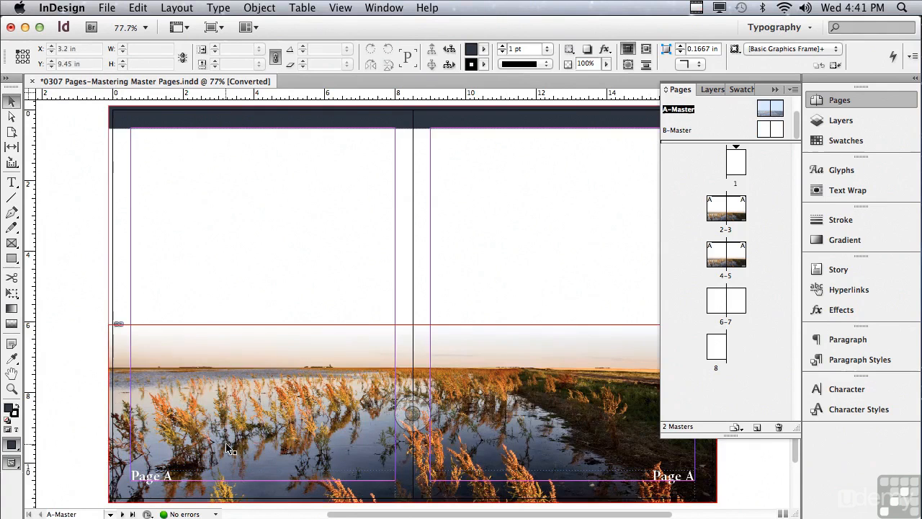
{"action": "left_click", "coordinate": [167, 476]}
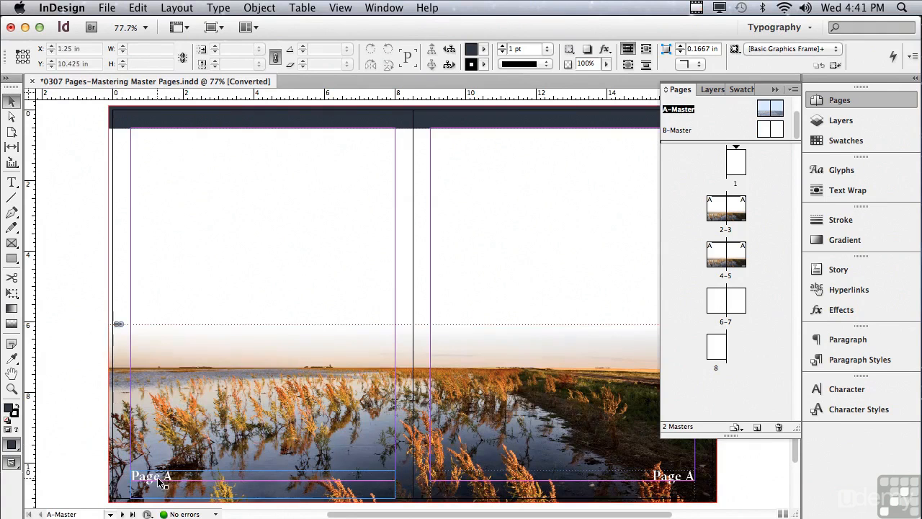
{"action": "left_click", "coordinate": [660, 481], "text": "shift"}
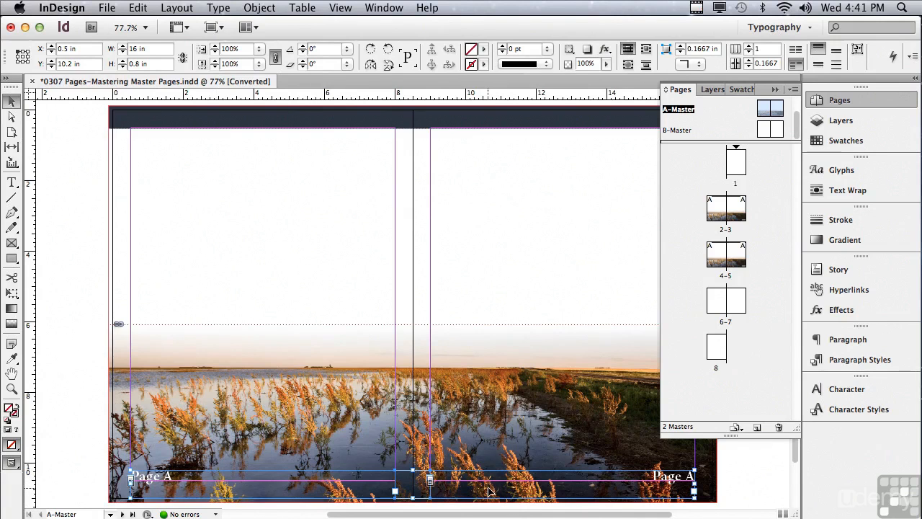
{"action": "key", "text": "shift"}
{"action": "left_click", "coordinate": [295, 126], "text": "shift"}
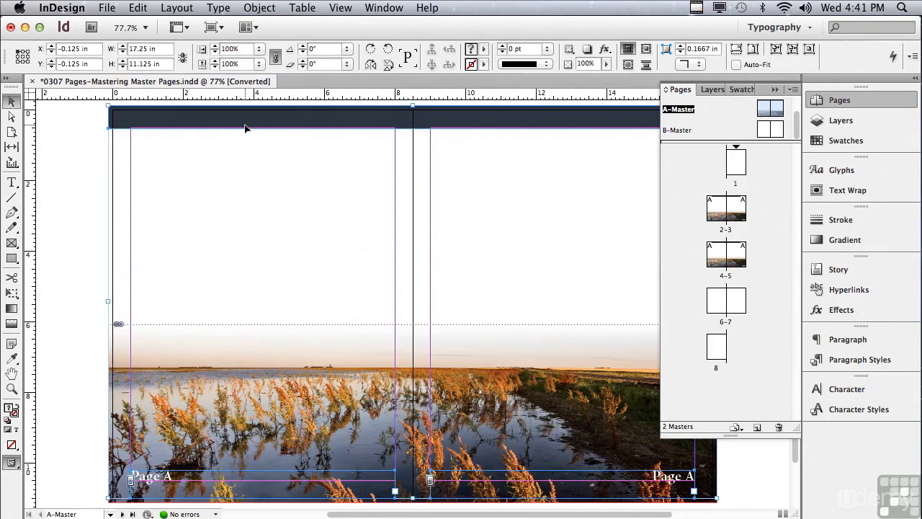
{"action": "left_click", "coordinate": [138, 8]}
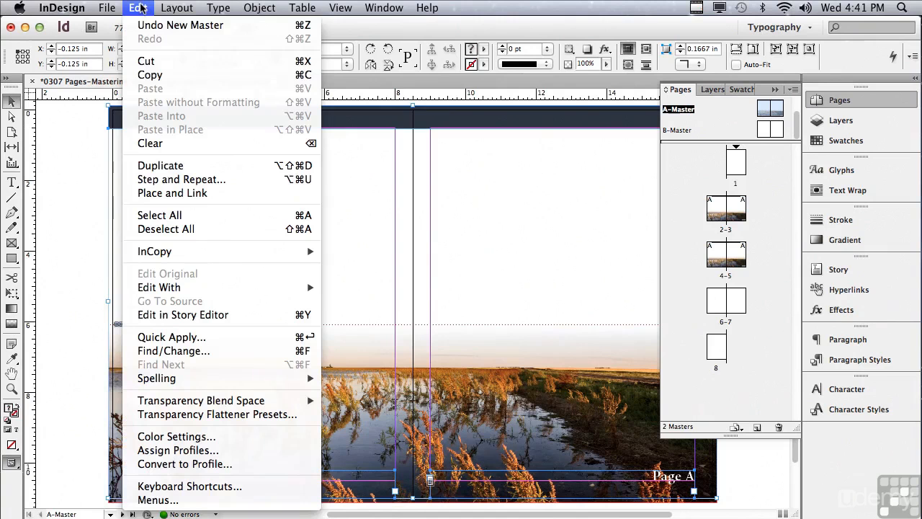
{"action": "left_click", "coordinate": [162, 77]}
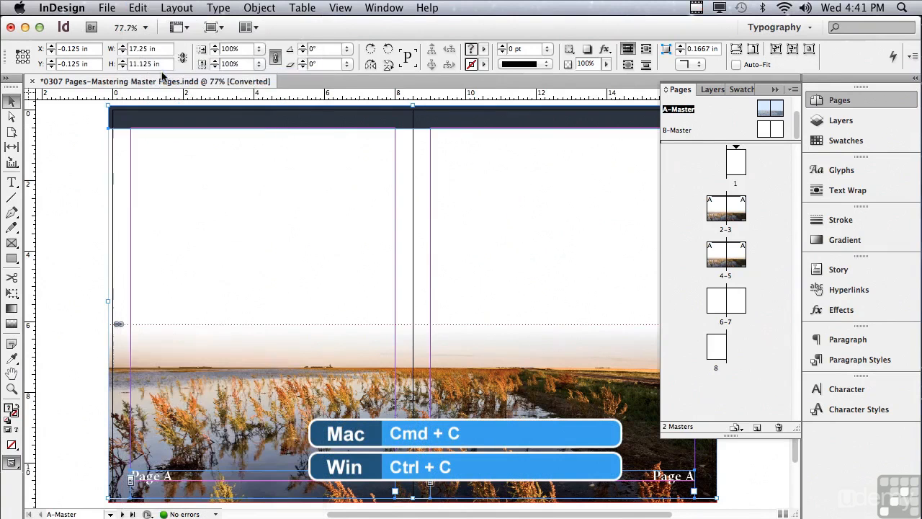
- Paste the copied bar and page-number frames in place on the B-Master spread
{"action": "left_click", "coordinate": [680, 132]}
{"action": "double_click", "coordinate": [681, 131]}
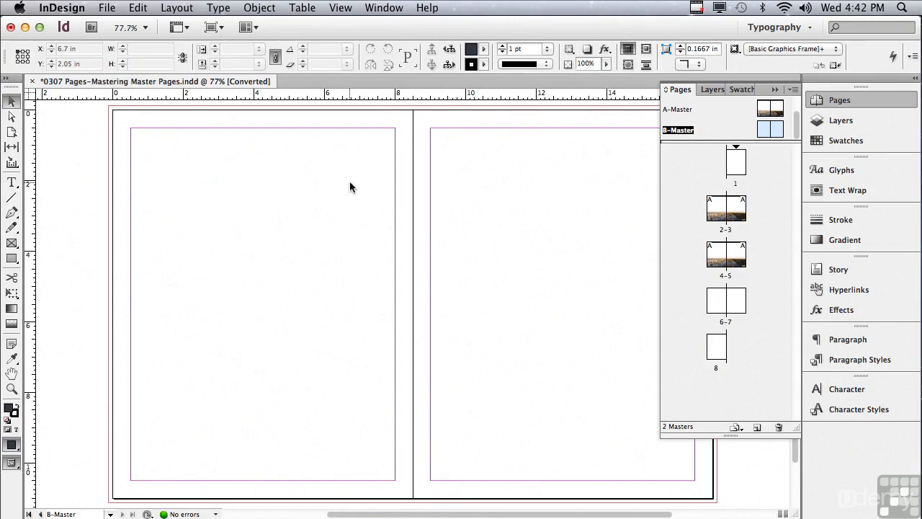
{"action": "left_click", "coordinate": [137, 8]}
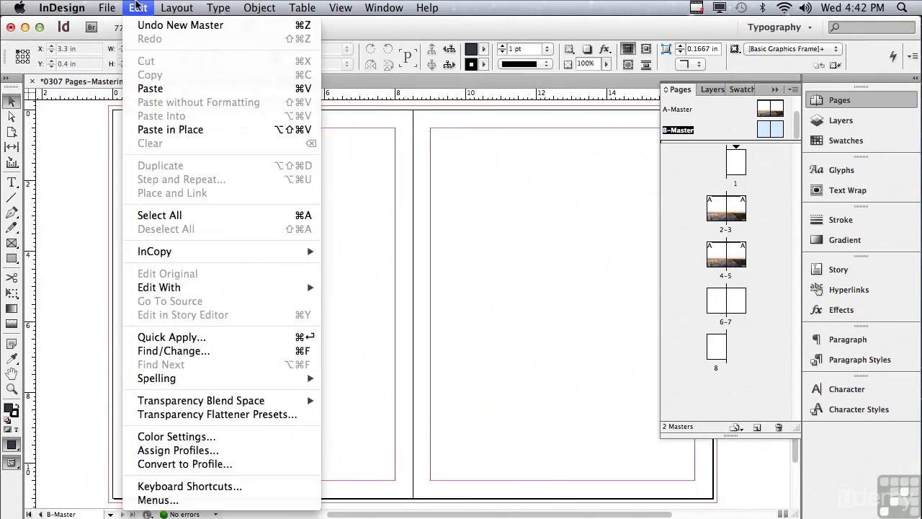
{"action": "left_click", "coordinate": [170, 130]}
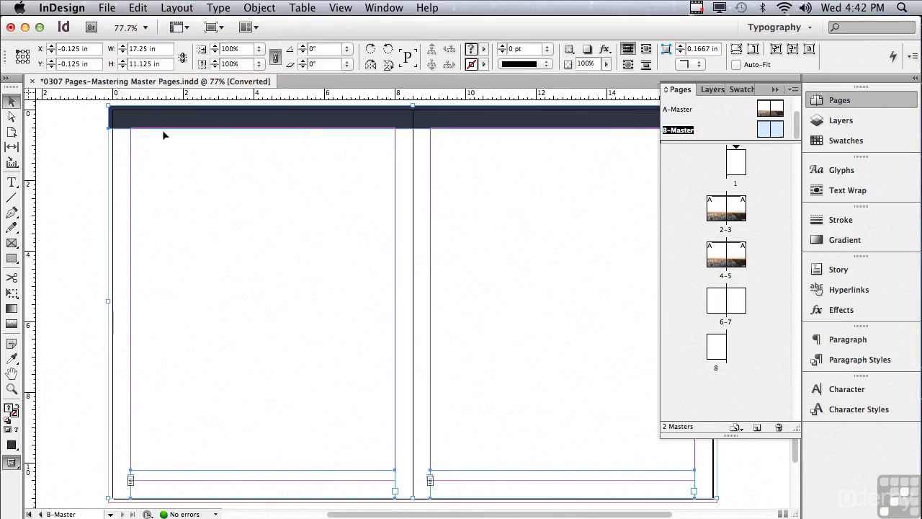
{"action": "left_click", "coordinate": [163, 129]}
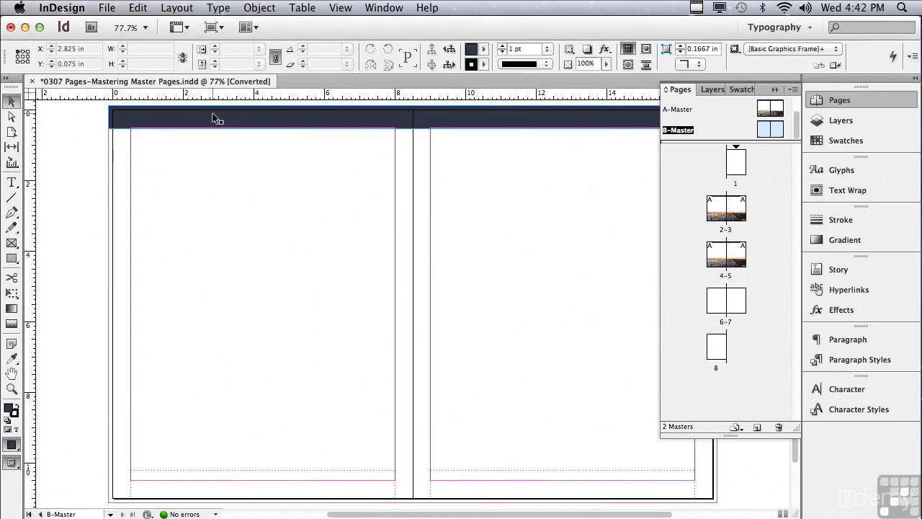
- Move B-Master's dark bar to the foot of the spread at Y 10 in and extend it down to the bleed, 1.125 in high
{"action": "left_click", "coordinate": [213, 117]}
{"action": "left_click_drag", "start_coordinate": [213, 117], "coordinate": [212, 481]}
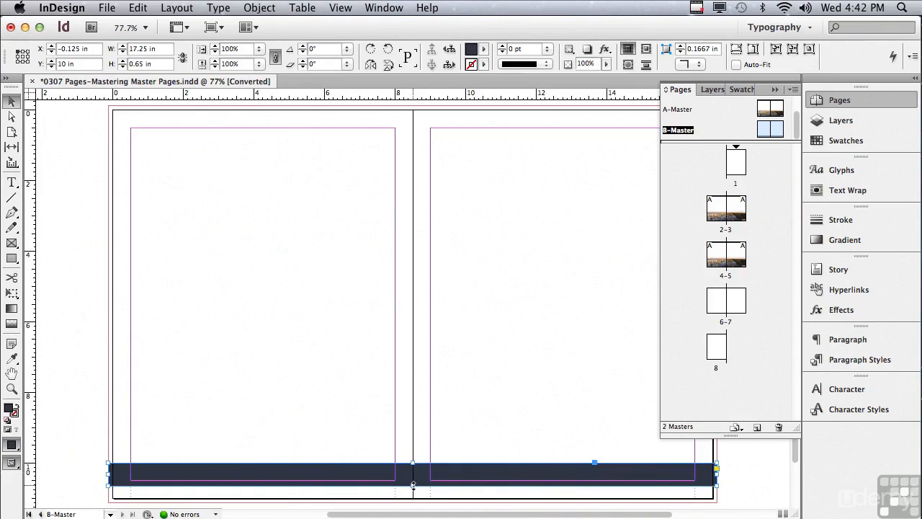
{"action": "mouse_move", "coordinate": [413, 485]}
{"action": "left_mouse_down"}
{"action": "mouse_move", "coordinate": [414, 512]}
{"action": "mouse_move", "coordinate": [414, 502]}
{"action": "left_mouse_up"}
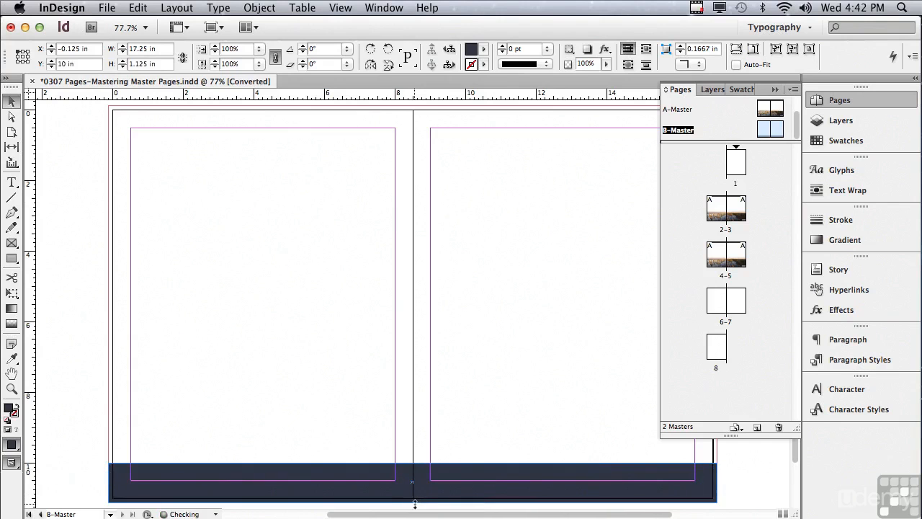
- Move the dark bar to the Background layer and raise its upper edge to Y 9.8 in, making it 1.325 in high
{"action": "left_click", "coordinate": [840, 121]}
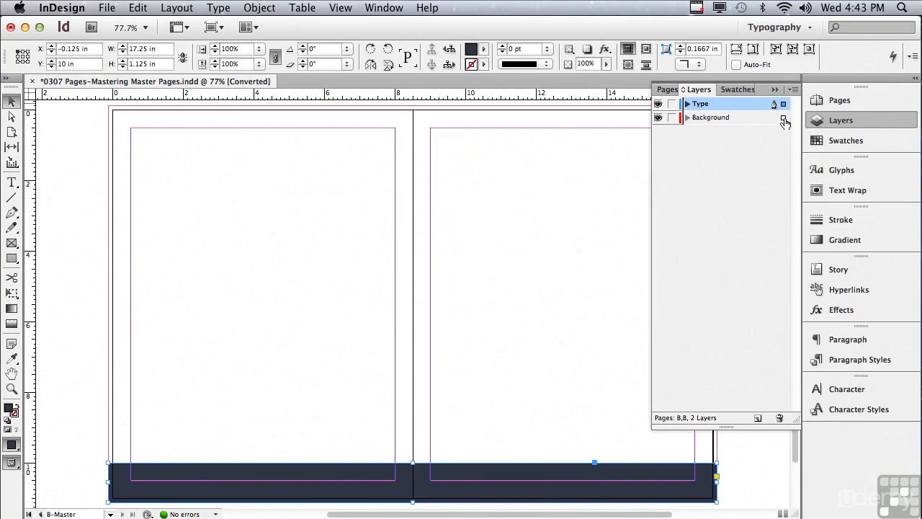
{"action": "left_click_drag", "start_coordinate": [784, 122], "coordinate": [785, 122]}
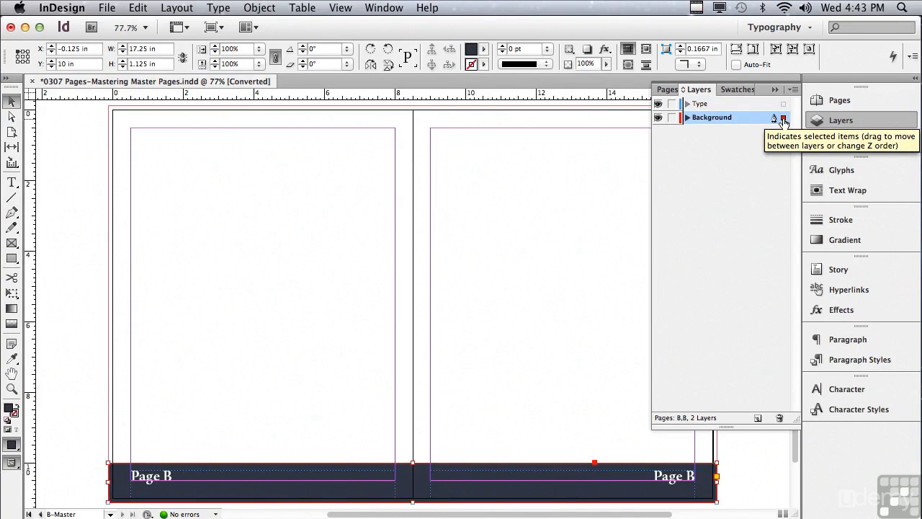
{"action": "left_click_drag", "start_coordinate": [412, 461], "coordinate": [412, 457]}
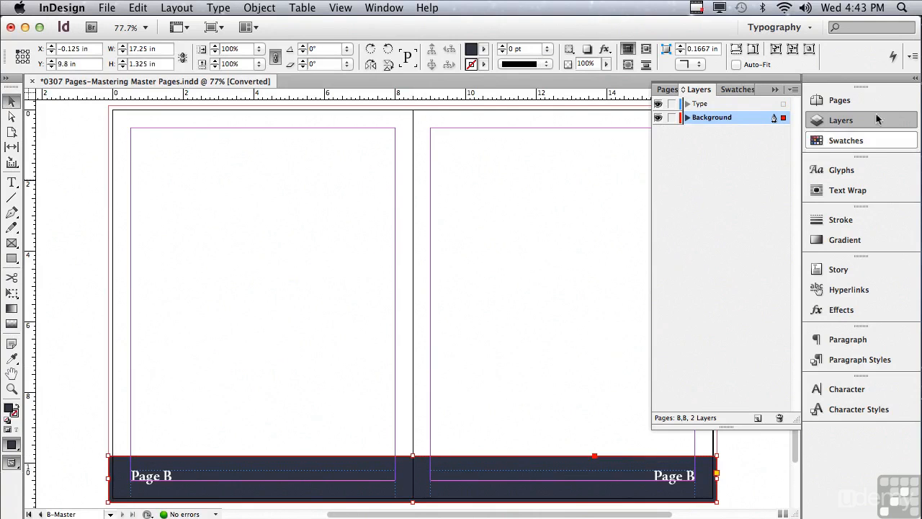
- Apply B-Master to the whole spread of pages 6-7
{"action": "left_click", "coordinate": [839, 101]}
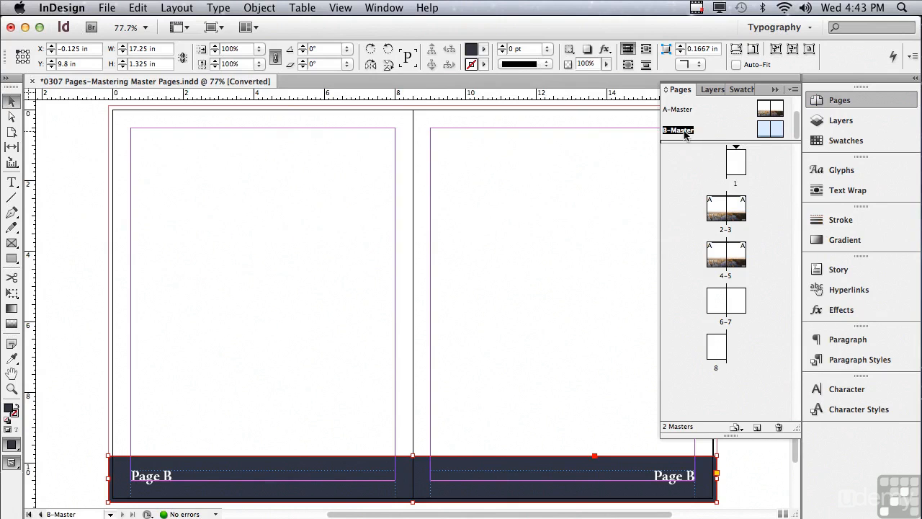
{"action": "left_click_drag", "start_coordinate": [684, 134], "coordinate": [745, 288]}
{"action": "left_click_drag", "start_coordinate": [745, 288], "coordinate": [737, 301]}
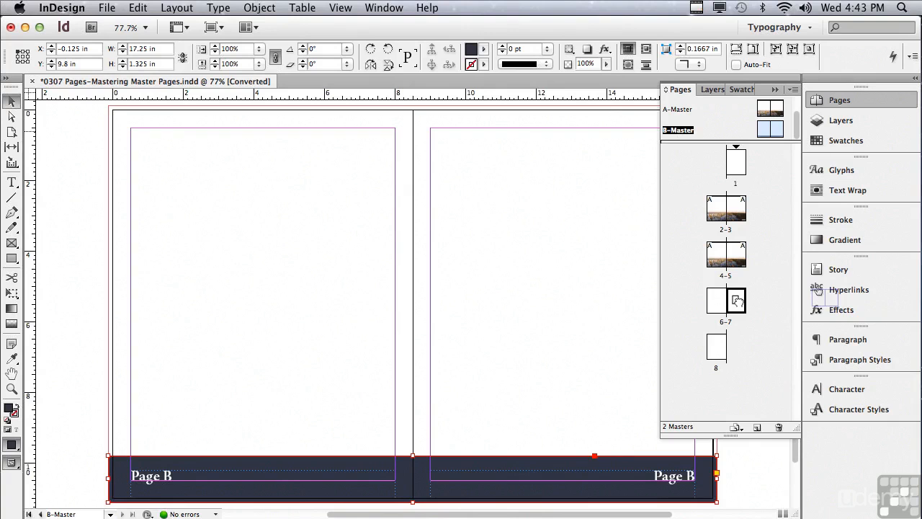
{"action": "left_click_drag", "start_coordinate": [737, 301], "coordinate": [706, 313]}
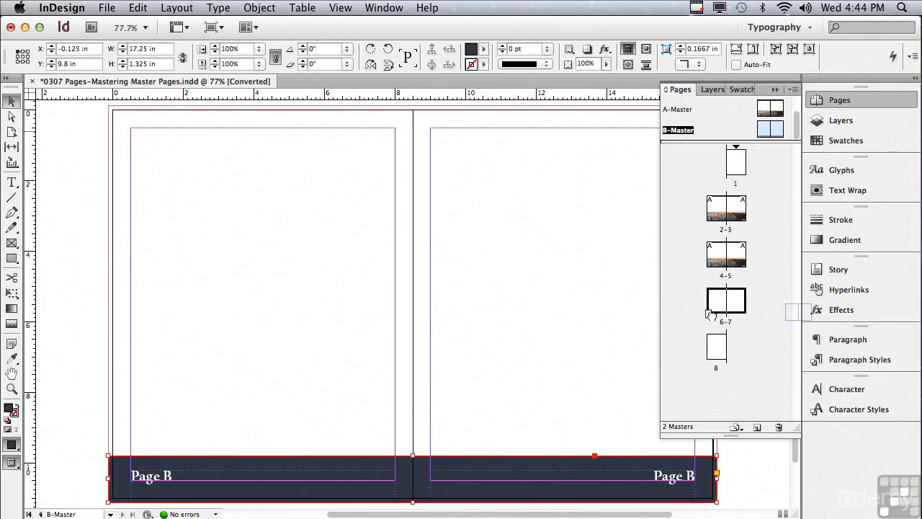
{"action": "left_click_drag", "start_coordinate": [709, 314], "coordinate": [712, 318]}
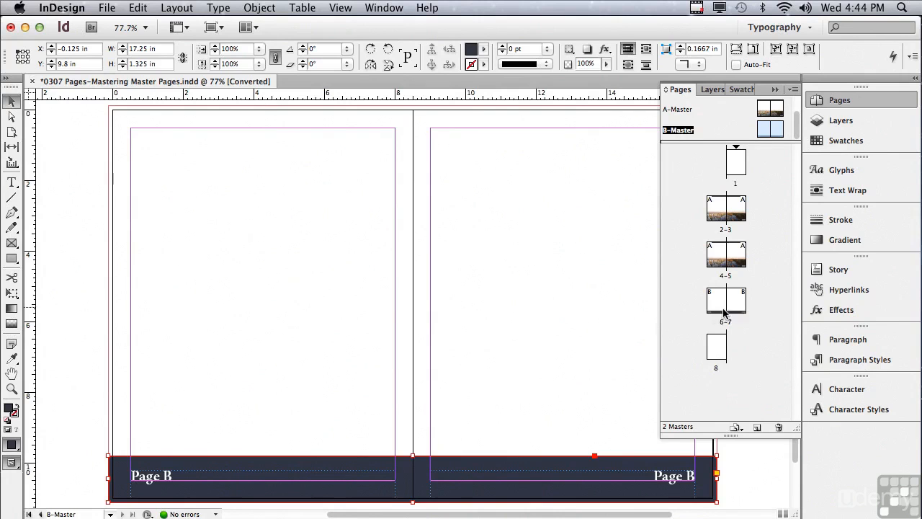
- Compare the layout and page numbering of spreads 6-7 and 4-5
{"action": "double_click", "coordinate": [724, 316]}
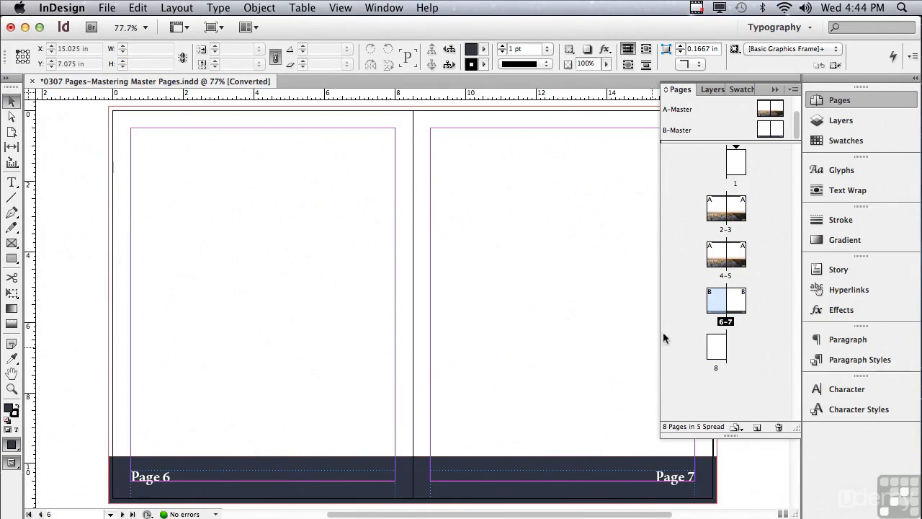
{"action": "double_click", "coordinate": [722, 267]}
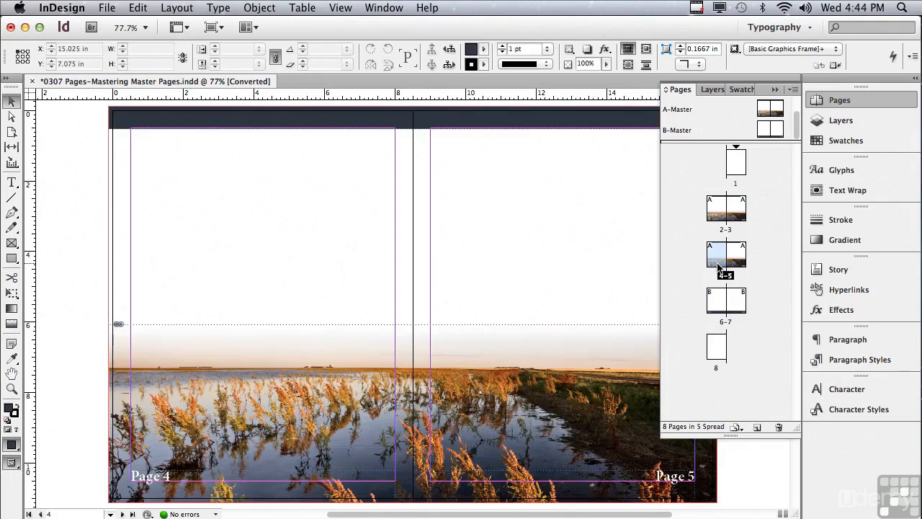
{"action": "double_click", "coordinate": [717, 309]}
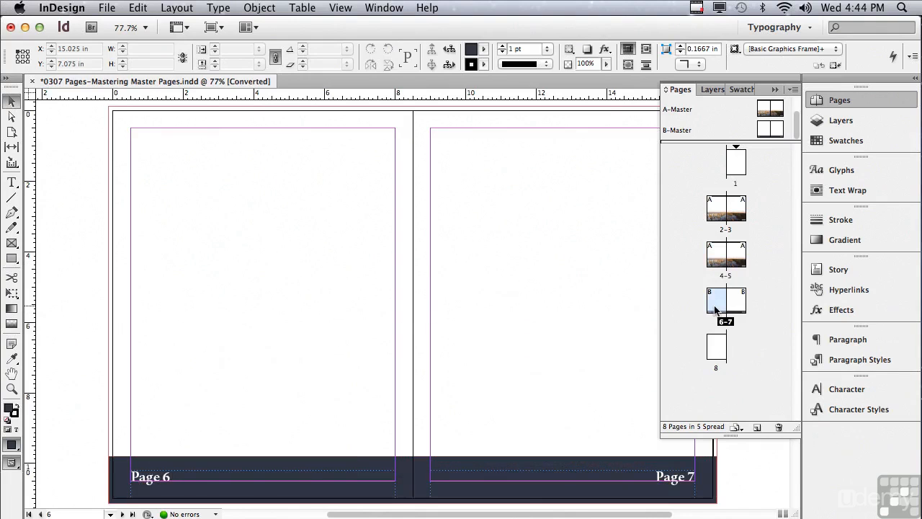
{"action": "double_click", "coordinate": [715, 267]}
{"action": "double_click", "coordinate": [717, 309]}
- Apply B-Master to page 8, page 1 and the spread of pages 4-5
{"action": "left_click", "coordinate": [716, 351]}
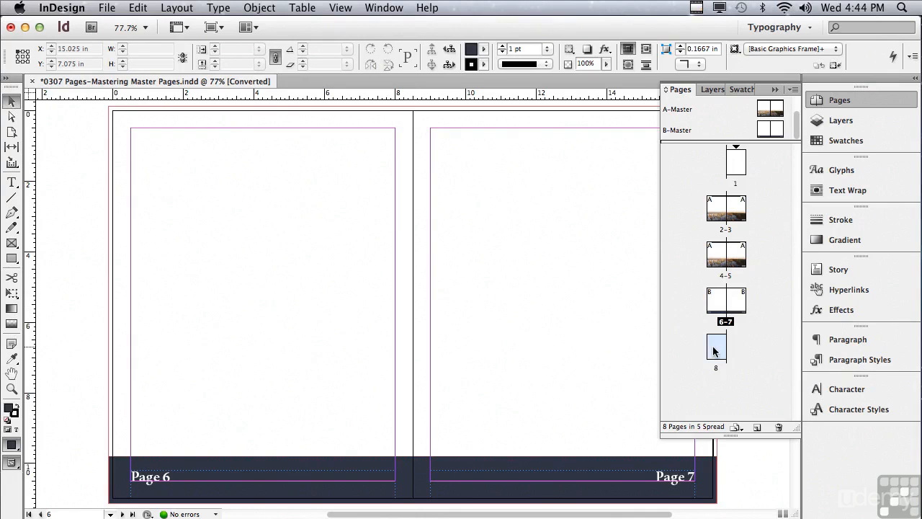
{"action": "left_click", "coordinate": [764, 133], "text": "alt"}
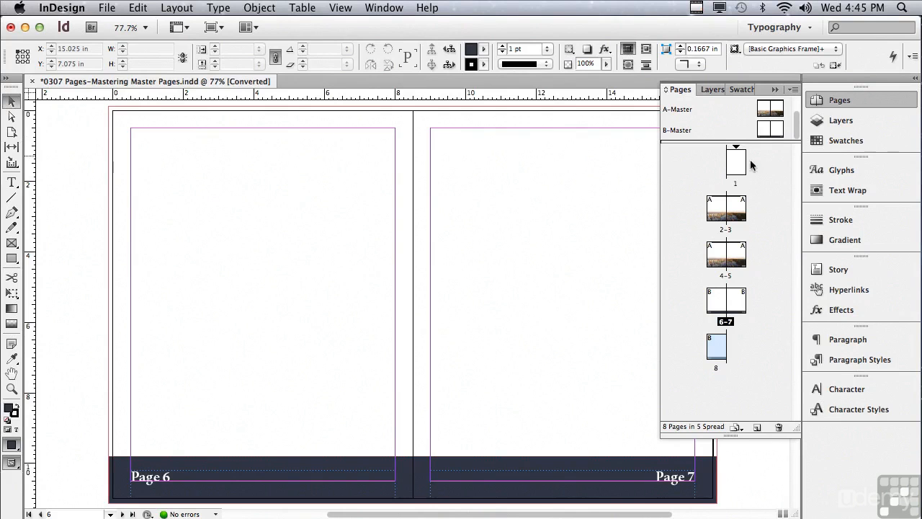
{"action": "left_click", "coordinate": [705, 262]}
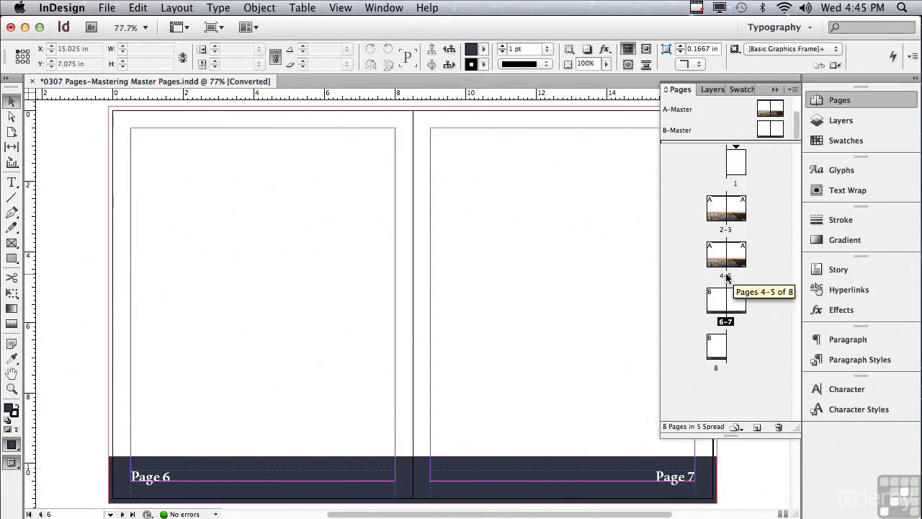
{"action": "left_click", "coordinate": [728, 278]}
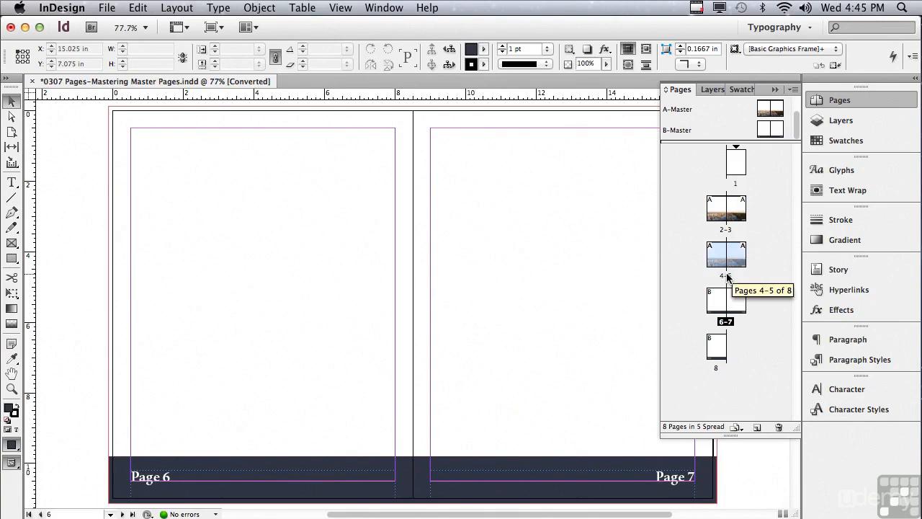
{"action": "left_click", "coordinate": [736, 182]}
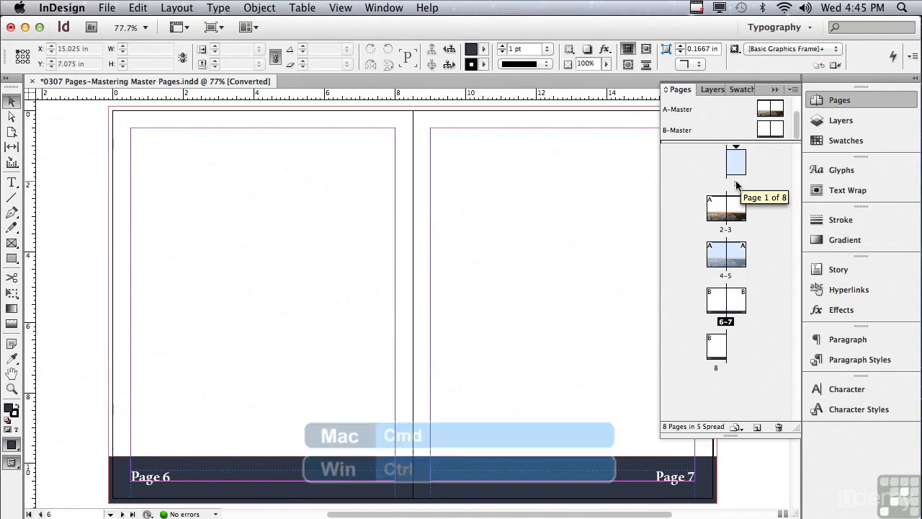
{"action": "left_click", "coordinate": [762, 131], "text": "alt"}
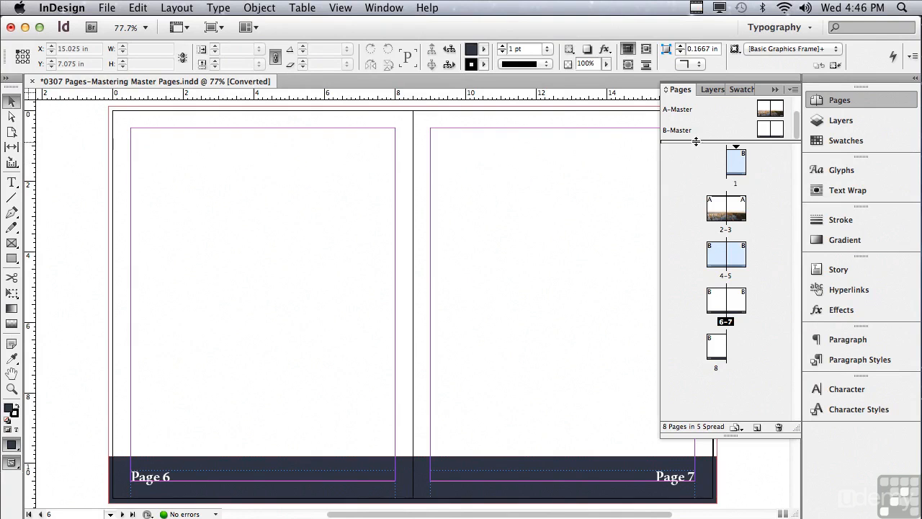
- Add four blank pages based on the [None] master at the end of the document
{"action": "left_click_drag", "start_coordinate": [696, 142], "coordinate": [696, 170]}
{"action": "left_click", "coordinate": [776, 108]}
{"action": "left_click_drag", "start_coordinate": [776, 107], "coordinate": [735, 369]}
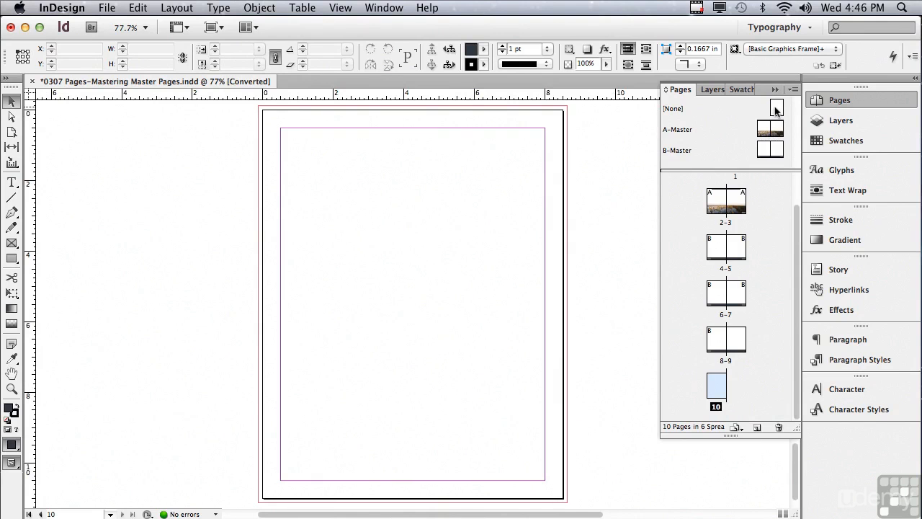
{"action": "left_click_drag", "start_coordinate": [776, 110], "coordinate": [729, 382]}
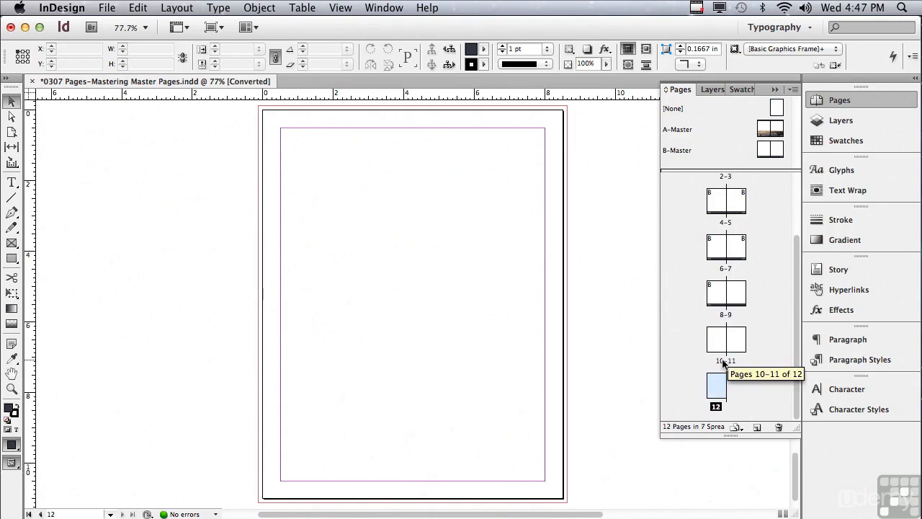
- Draw a dark filled rectangle across pages 10-11 from the upper bleed corner, about 17.25 by 9.75 in
{"action": "double_click", "coordinate": [726, 361]}
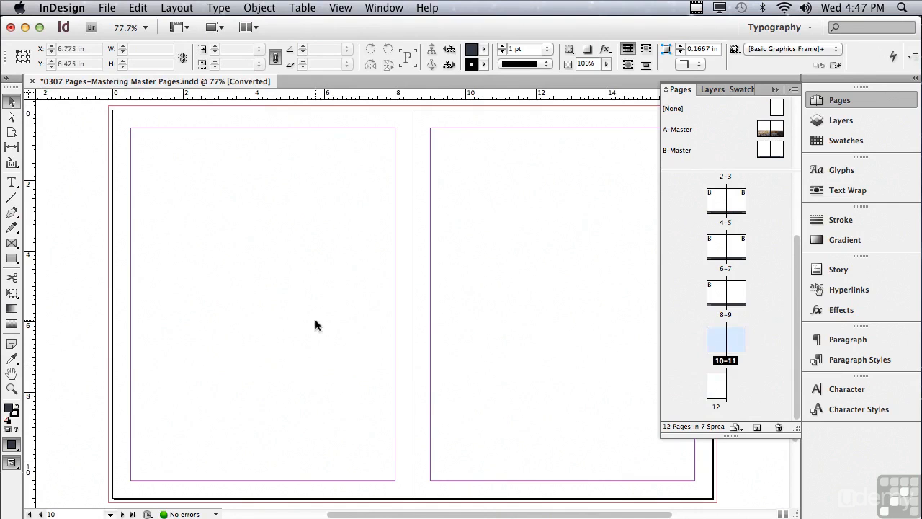
{"action": "left_click", "coordinate": [12, 258]}
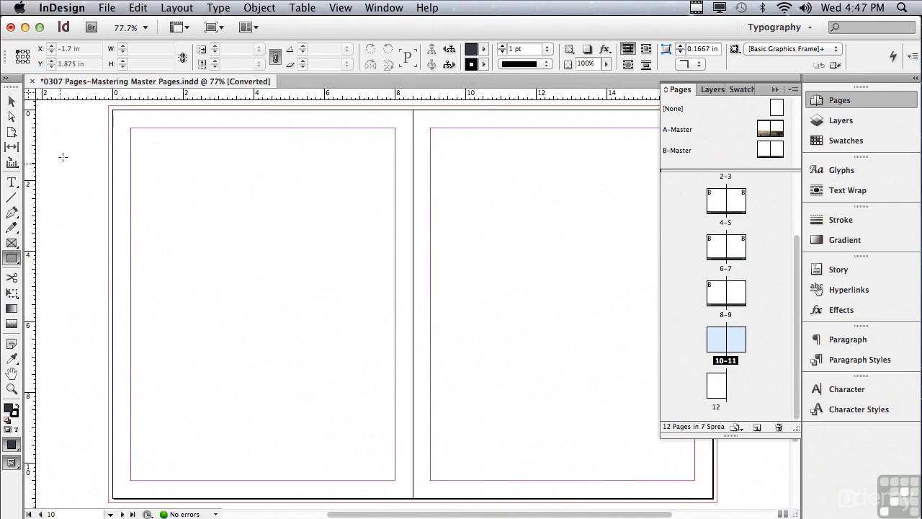
{"action": "left_click_drag", "start_coordinate": [108, 108], "coordinate": [717, 449]}
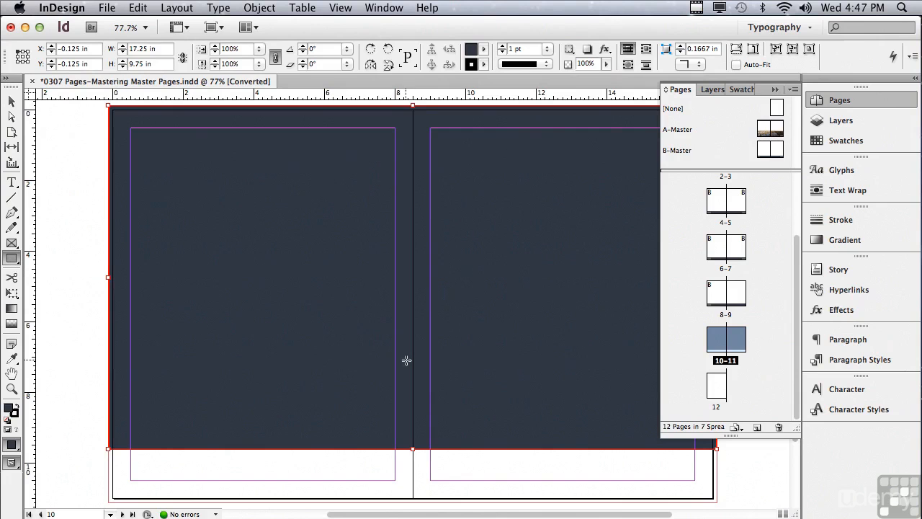
- Reduce the dark rectangle on pages 10-11 to about 2.5 in high and save that spread as a new master
{"action": "left_click", "coordinate": [11, 102]}
{"action": "left_click_drag", "start_coordinate": [412, 449], "coordinate": [435, 193]}
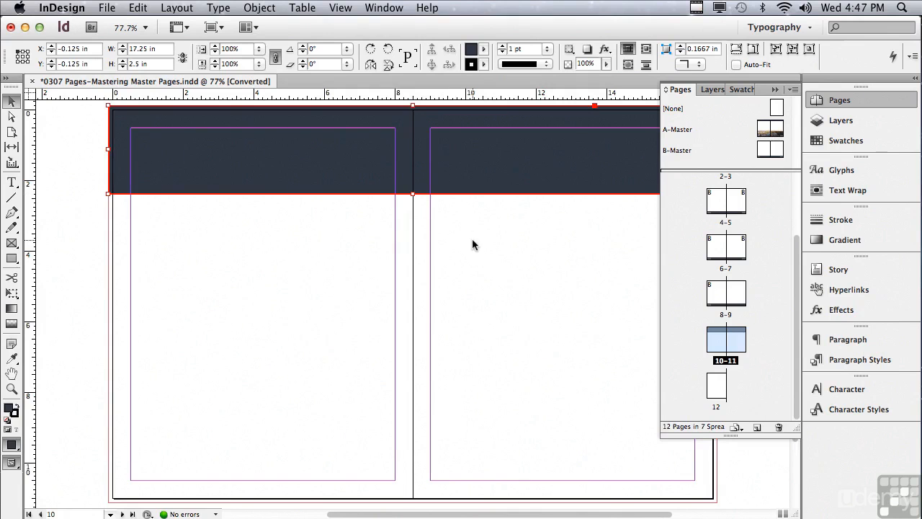
{"action": "left_click", "coordinate": [792, 90]}
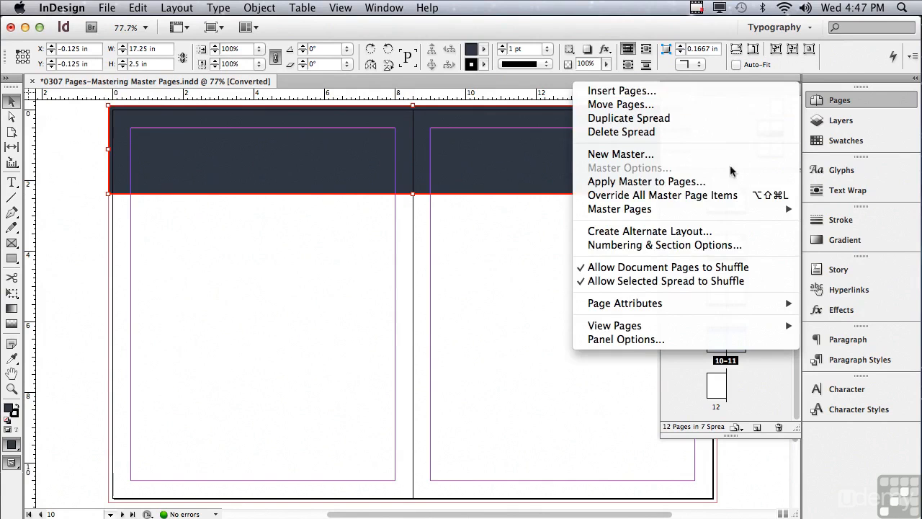
{"action": "mouse_move", "coordinate": [726, 214]}
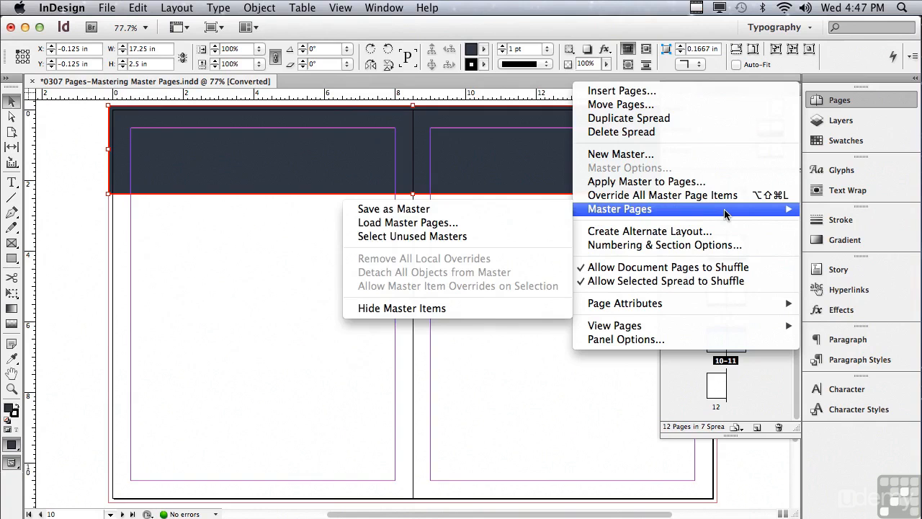
{"action": "left_click", "coordinate": [508, 209]}
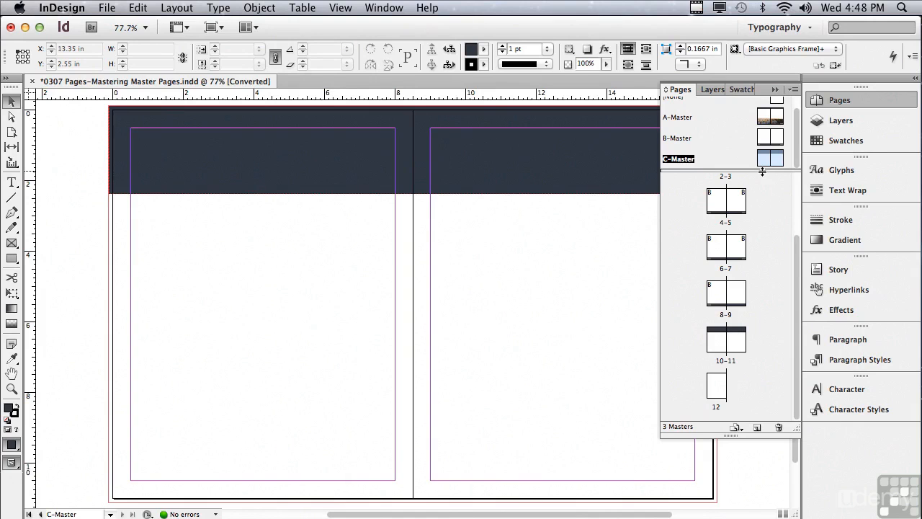
{"action": "left_click", "coordinate": [793, 89]}
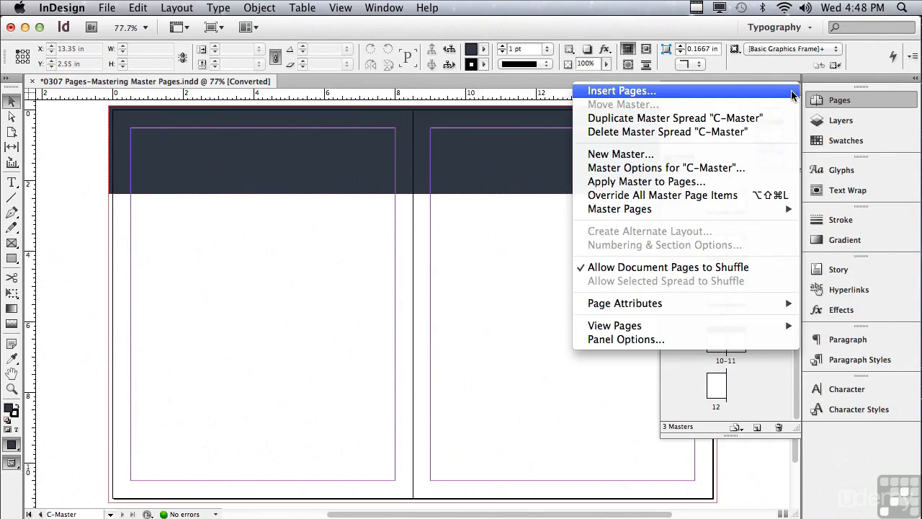
{"action": "mouse_move", "coordinate": [598, 212]}
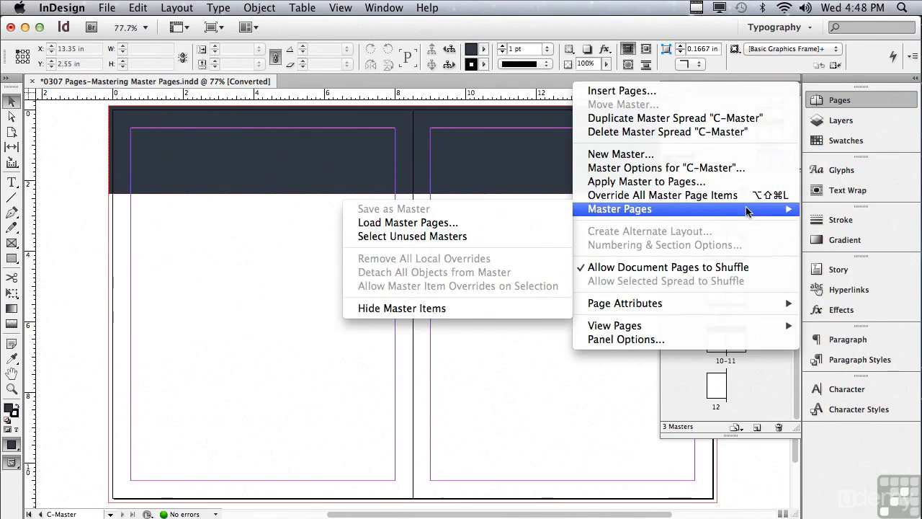
{"action": "left_click", "coordinate": [524, 226]}
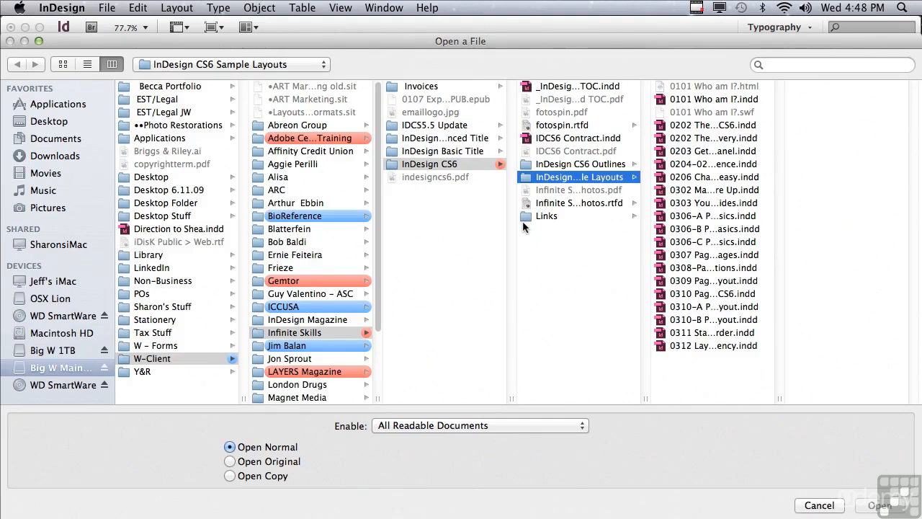
{"action": "left_click", "coordinate": [693, 242]}
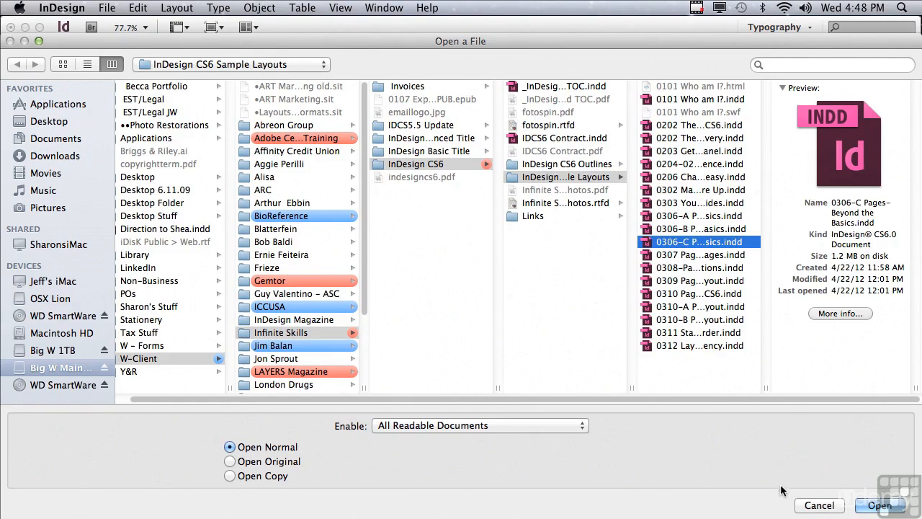
{"action": "left_click", "coordinate": [819, 505]}
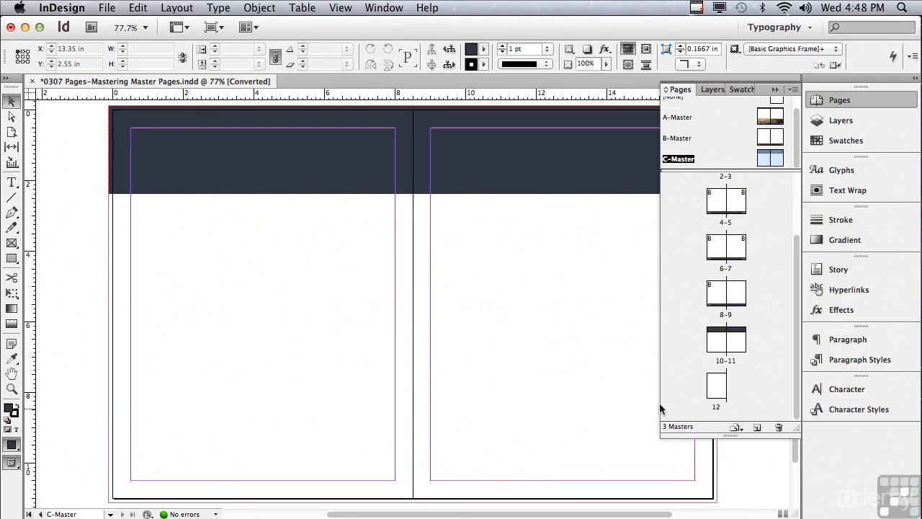
- Add a horizontal ruler guide at Y 3 in across the B-Master spread
{"action": "double_click", "coordinate": [675, 140]}
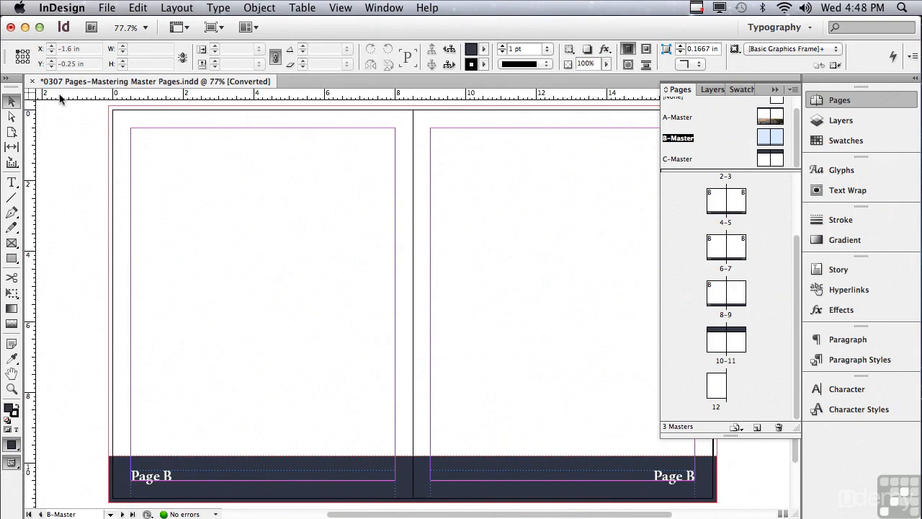
{"action": "left_click_drag", "start_coordinate": [61, 94], "coordinate": [78, 217]}
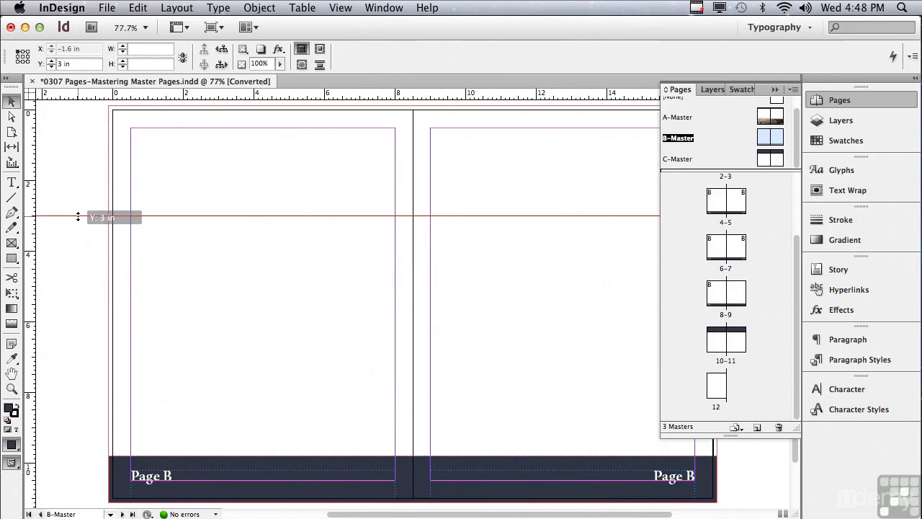
{"action": "left_click_drag", "start_coordinate": [78, 216], "coordinate": [77, 217]}
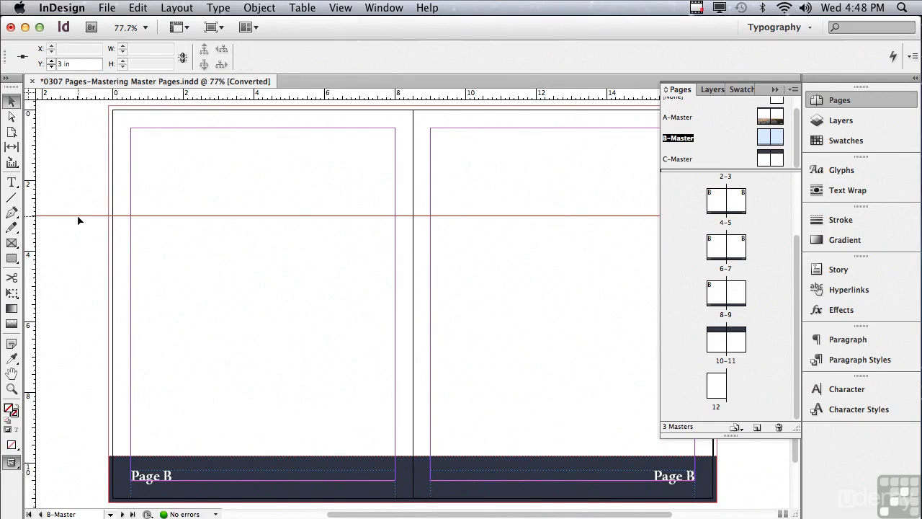
{"action": "left_click", "coordinate": [157, 264]}
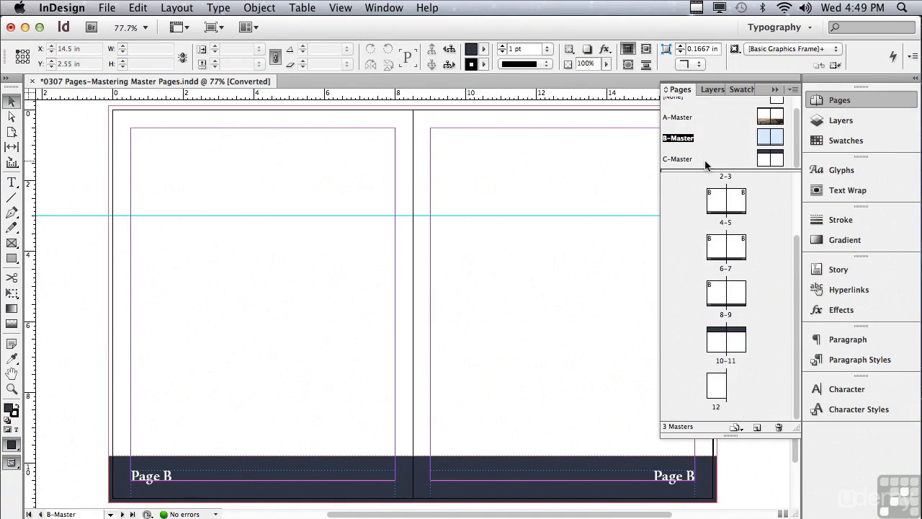
- Check spreads 4-5, 6-7 and 8-9 for the guide added on B-Master
{"action": "left_click_drag", "start_coordinate": [689, 146], "coordinate": [726, 216]}
{"action": "double_click", "coordinate": [727, 223]}
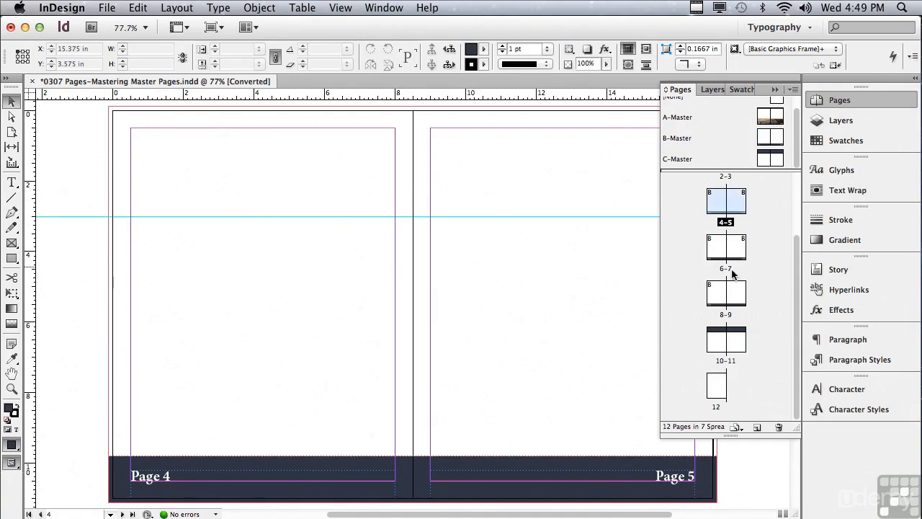
{"action": "double_click", "coordinate": [724, 265]}
{"action": "double_click", "coordinate": [723, 317]}
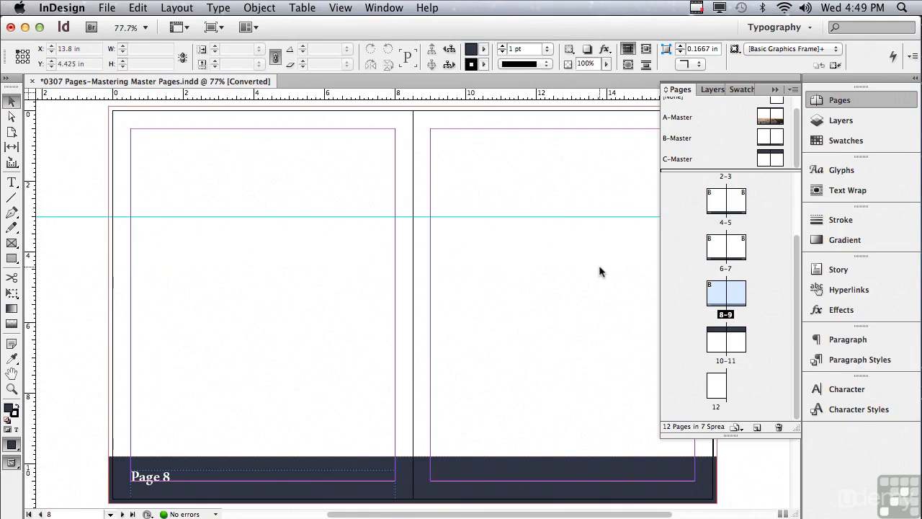
{"action": "left_click", "coordinate": [173, 9]}
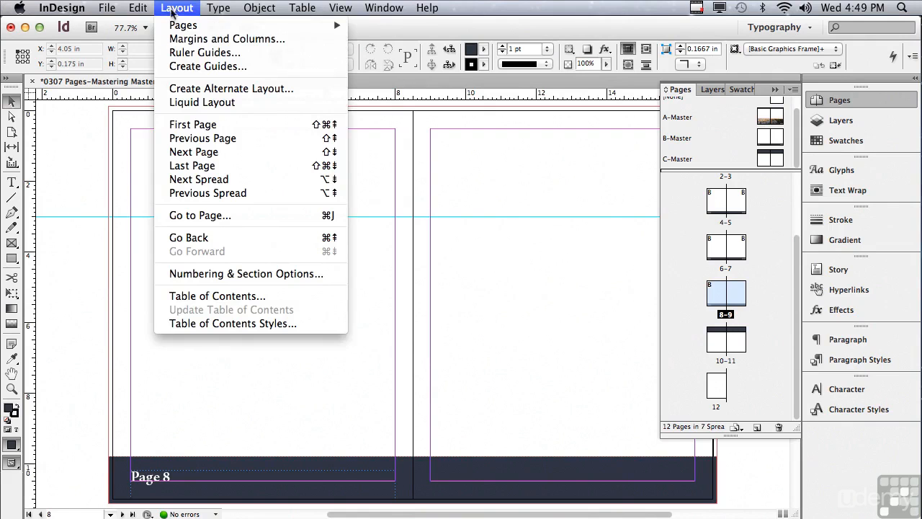
{"action": "left_click", "coordinate": [183, 66]}
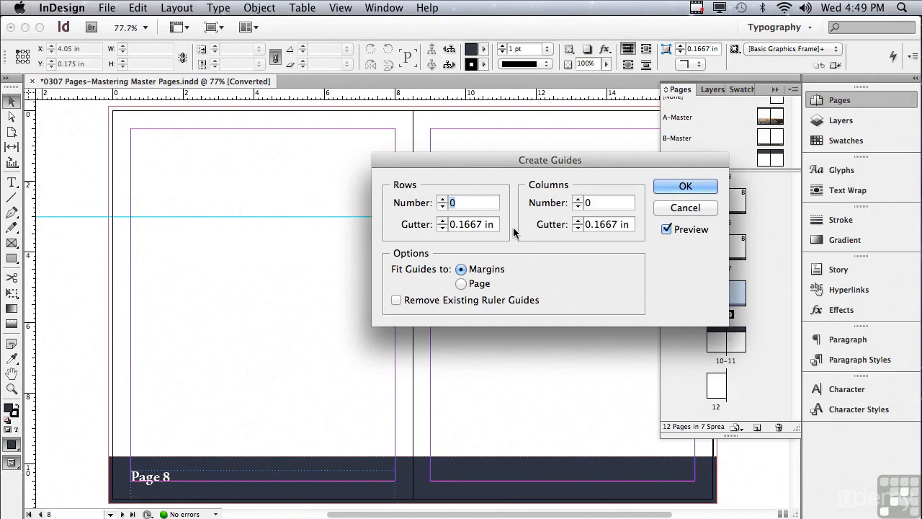
{"action": "left_click", "coordinate": [653, 208]}
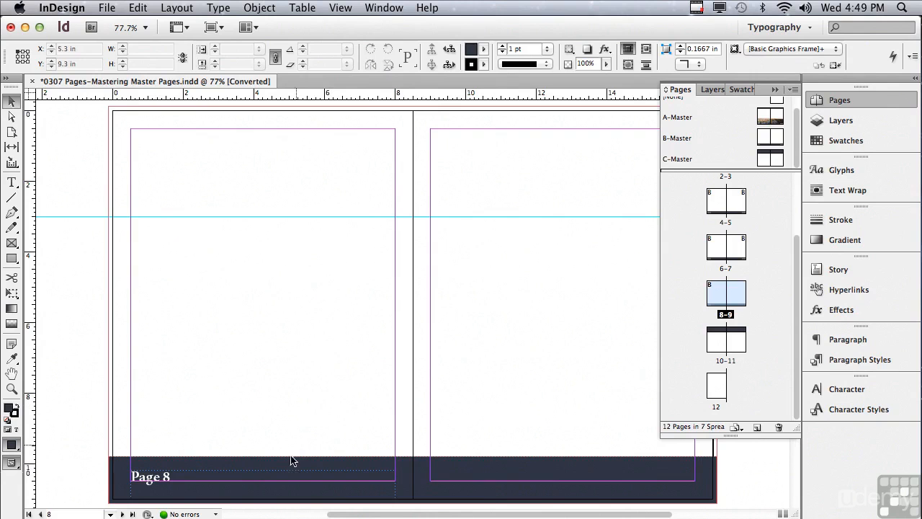
- Override the dark footer bar from B-Master on pages 8-9 and delete it from that spread
{"action": "left_click_drag", "start_coordinate": [251, 426], "coordinate": [315, 486]}
{"action": "left_click_drag", "start_coordinate": [253, 405], "coordinate": [346, 486]}
{"action": "left_click_drag", "start_coordinate": [256, 416], "coordinate": [347, 490]}
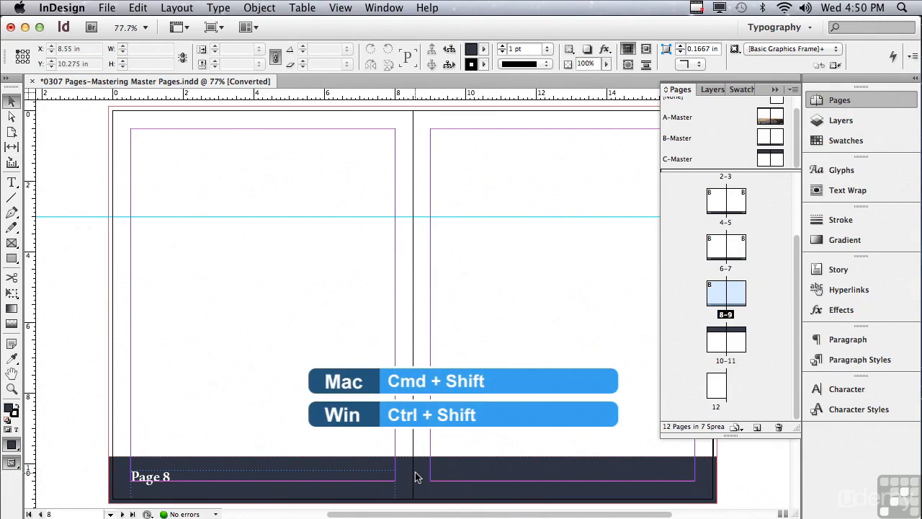
{"action": "left_click", "coordinate": [415, 477], "text": "shift+super"}
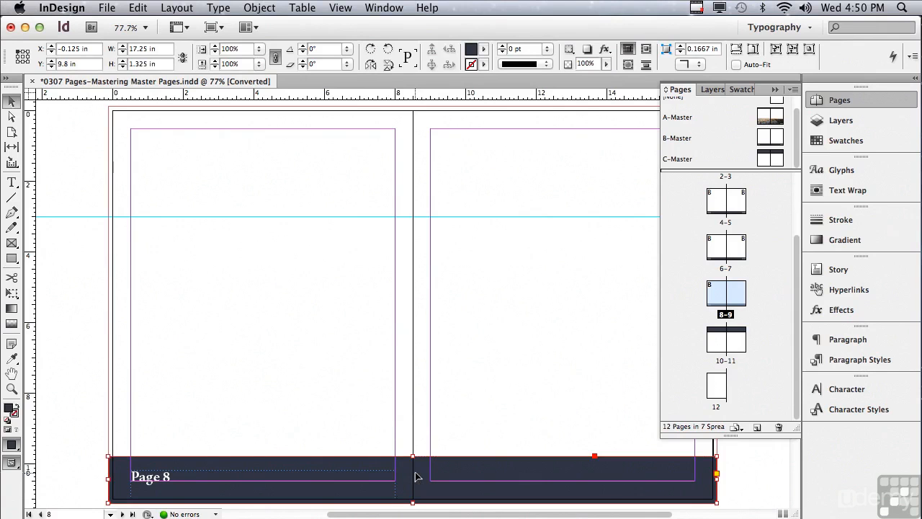
{"action": "left_click_drag", "start_coordinate": [413, 457], "coordinate": [413, 405]}
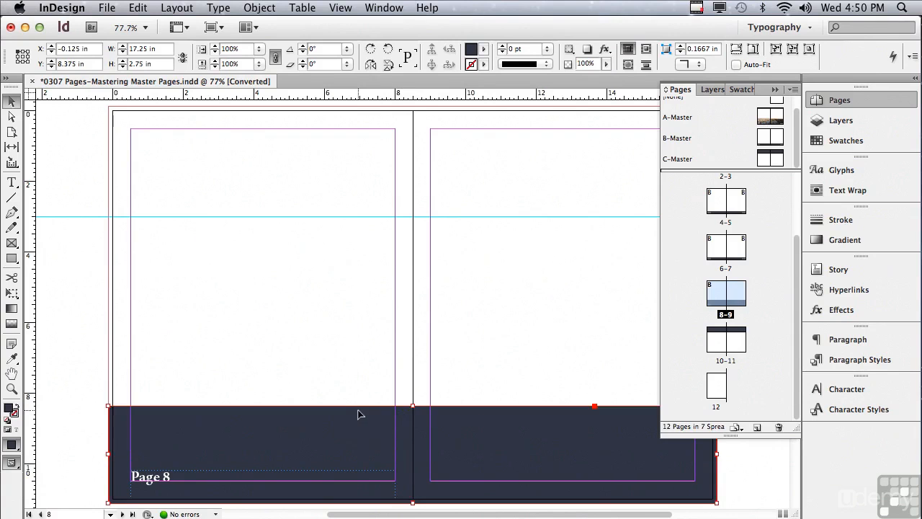
{"action": "key", "text": "Delete"}
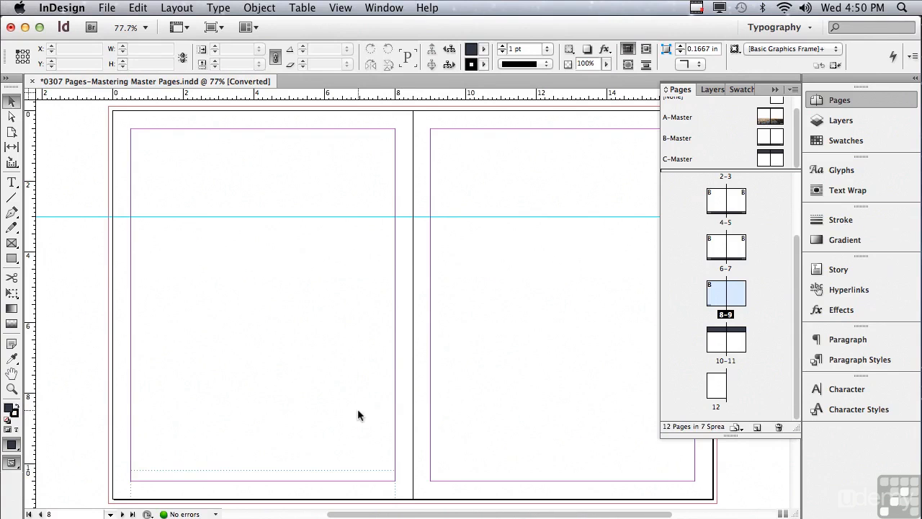
- Override all master page items on the spread of pages 6-7 and select its page number text frames in turn
{"action": "double_click", "coordinate": [726, 268]}
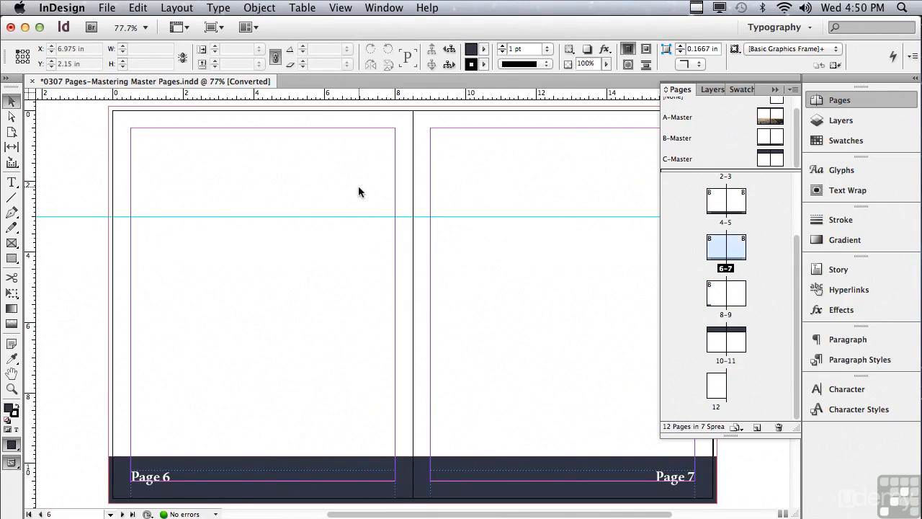
{"action": "left_click", "coordinate": [793, 90]}
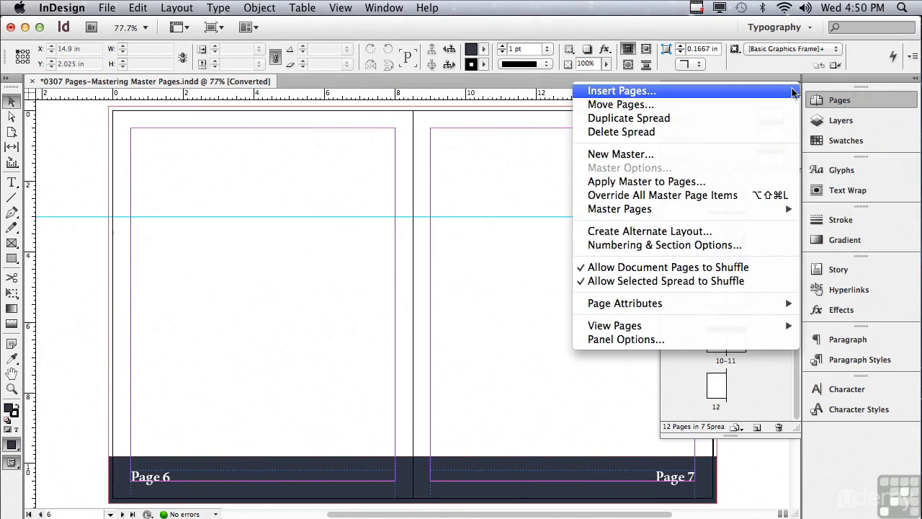
{"action": "left_click", "coordinate": [732, 198]}
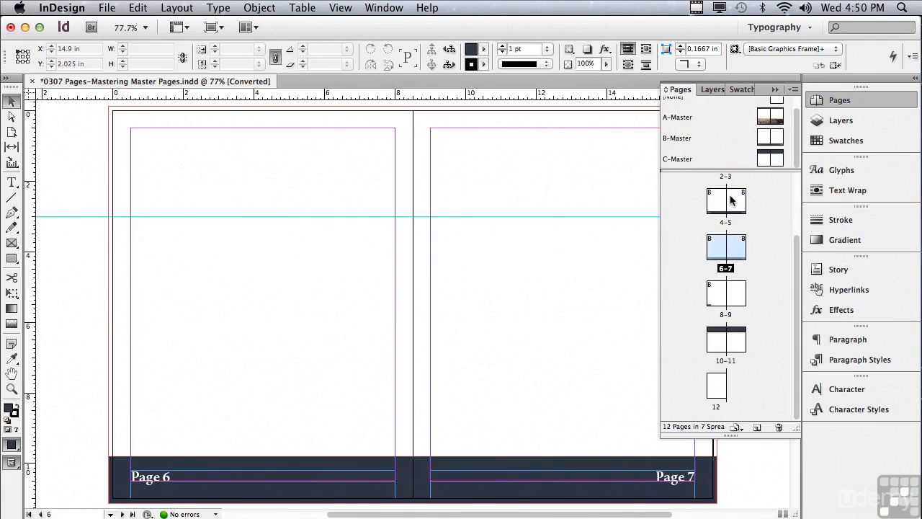
{"action": "left_click", "coordinate": [490, 464]}
{"action": "left_click", "coordinate": [495, 475]}
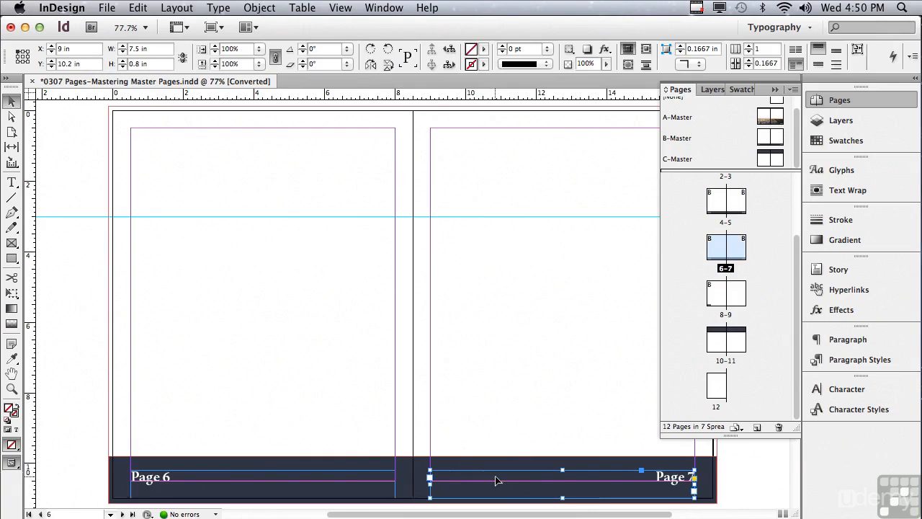
{"action": "left_click", "coordinate": [339, 481]}
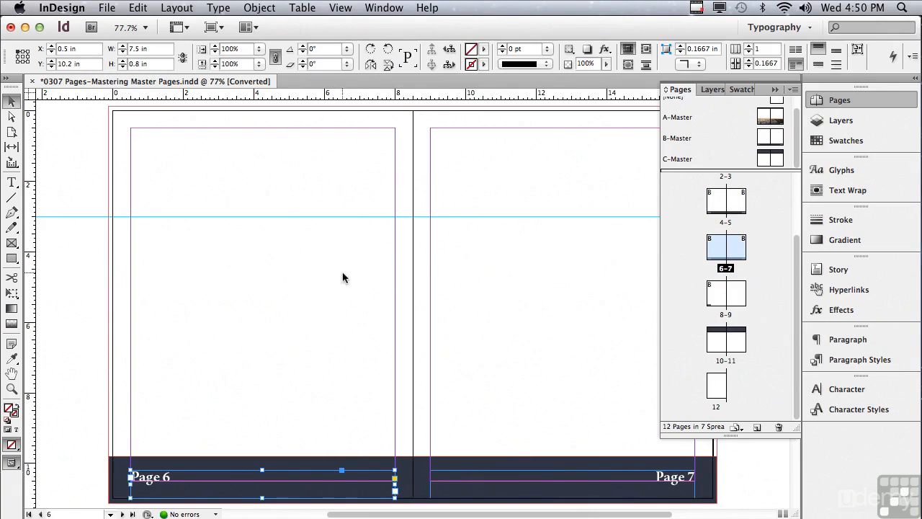
- Delete the horizontal guide at 3 in from the spread of pages 6-7
{"action": "left_click_drag", "start_coordinate": [351, 198], "coordinate": [397, 248]}
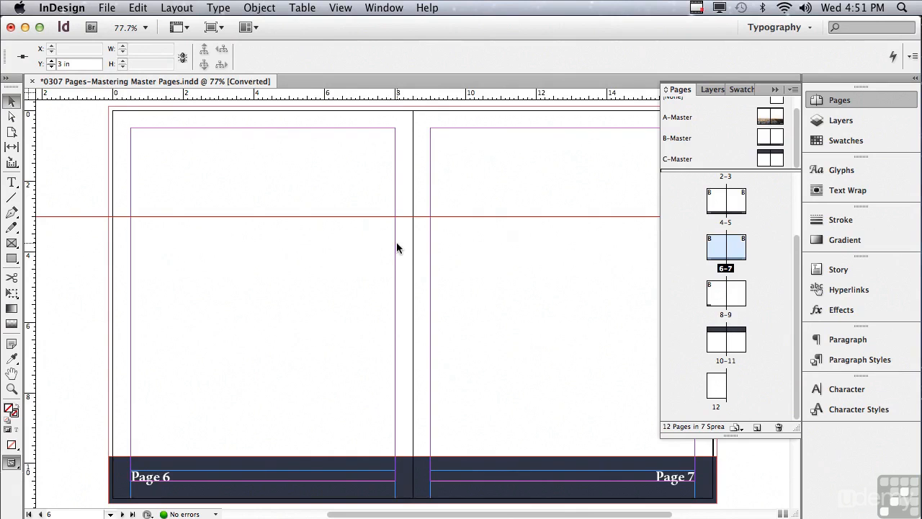
{"action": "key", "text": "Delete"}
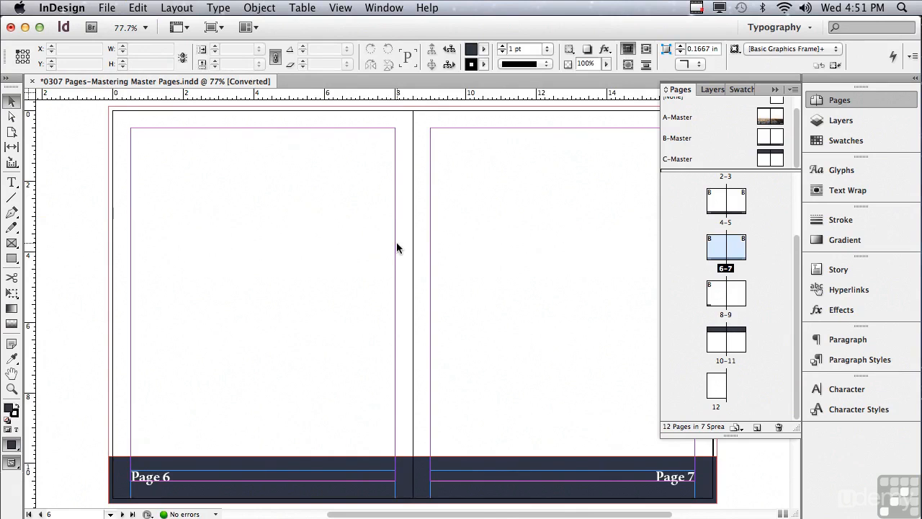